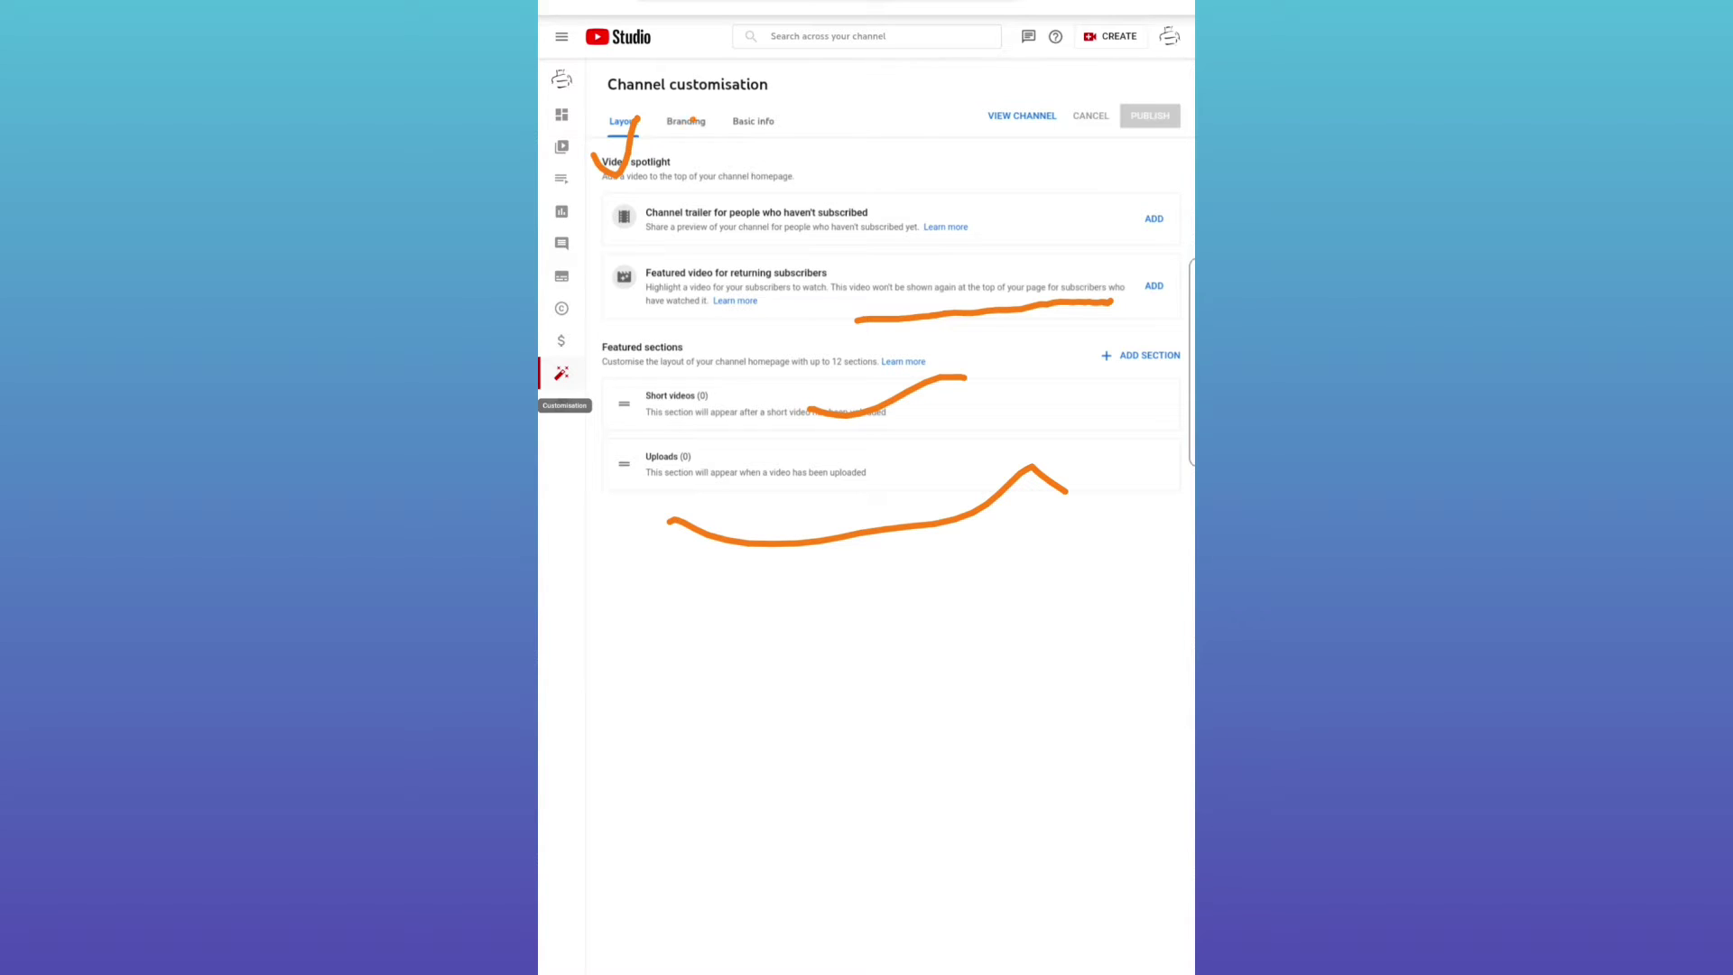
Open the Branding settings of the channel customisation
left_click_drag(693, 120, 706, 82)
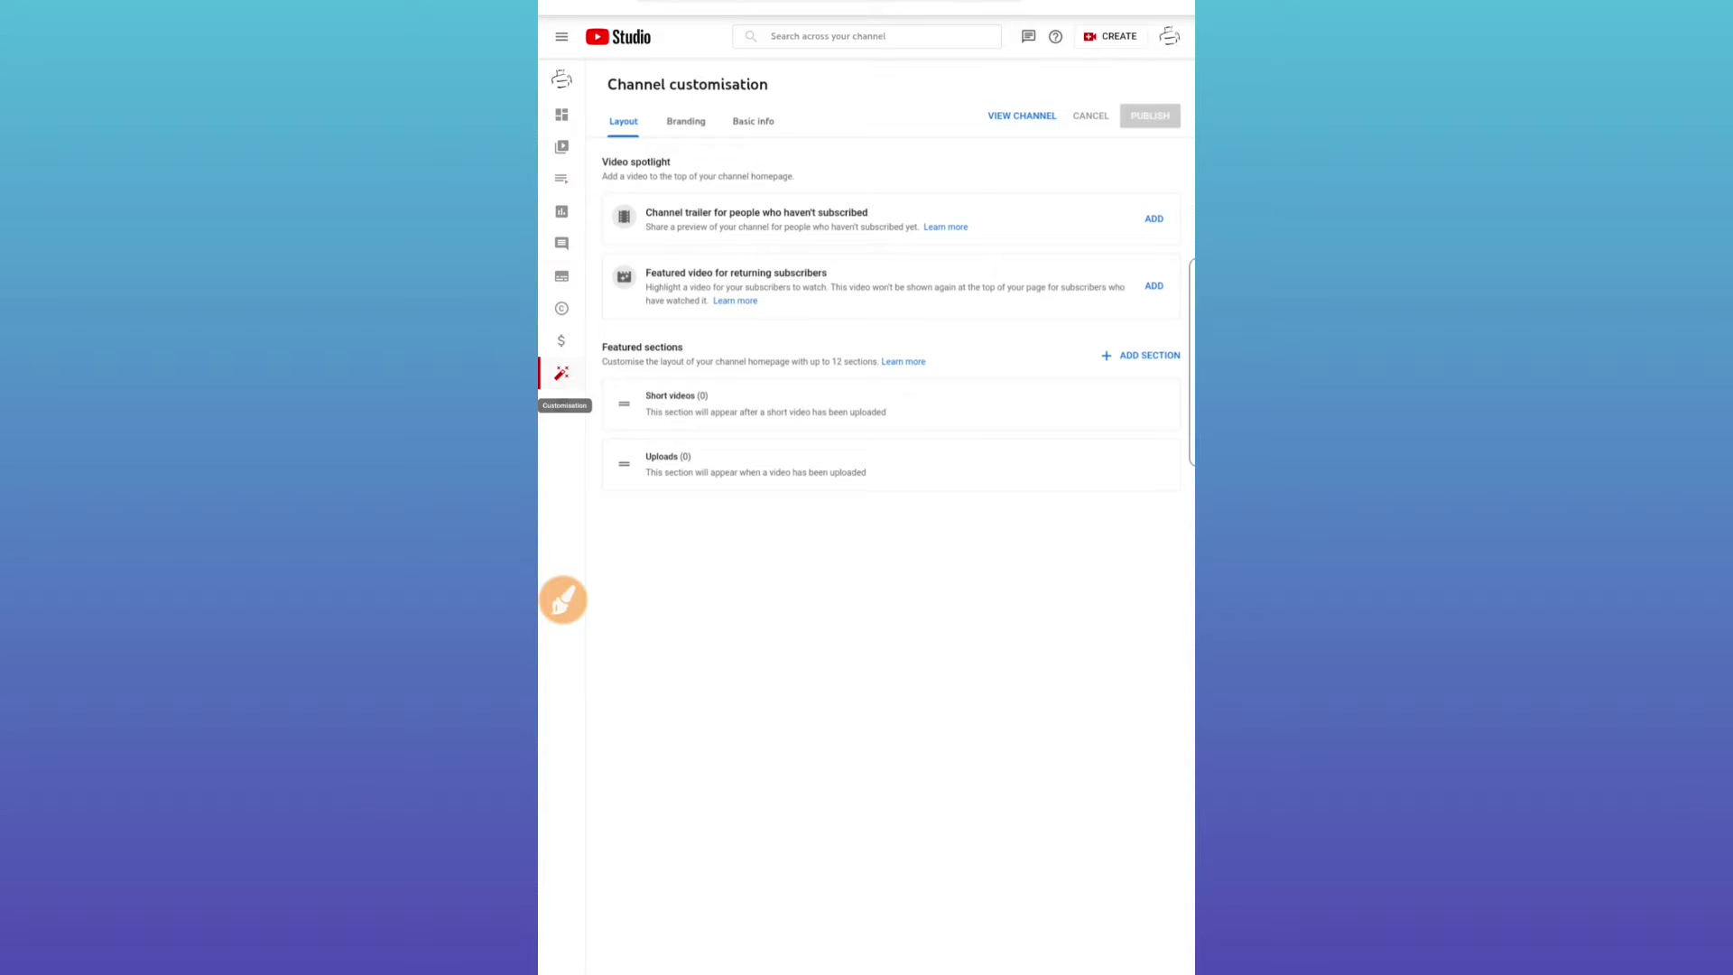
left_click(685, 121)
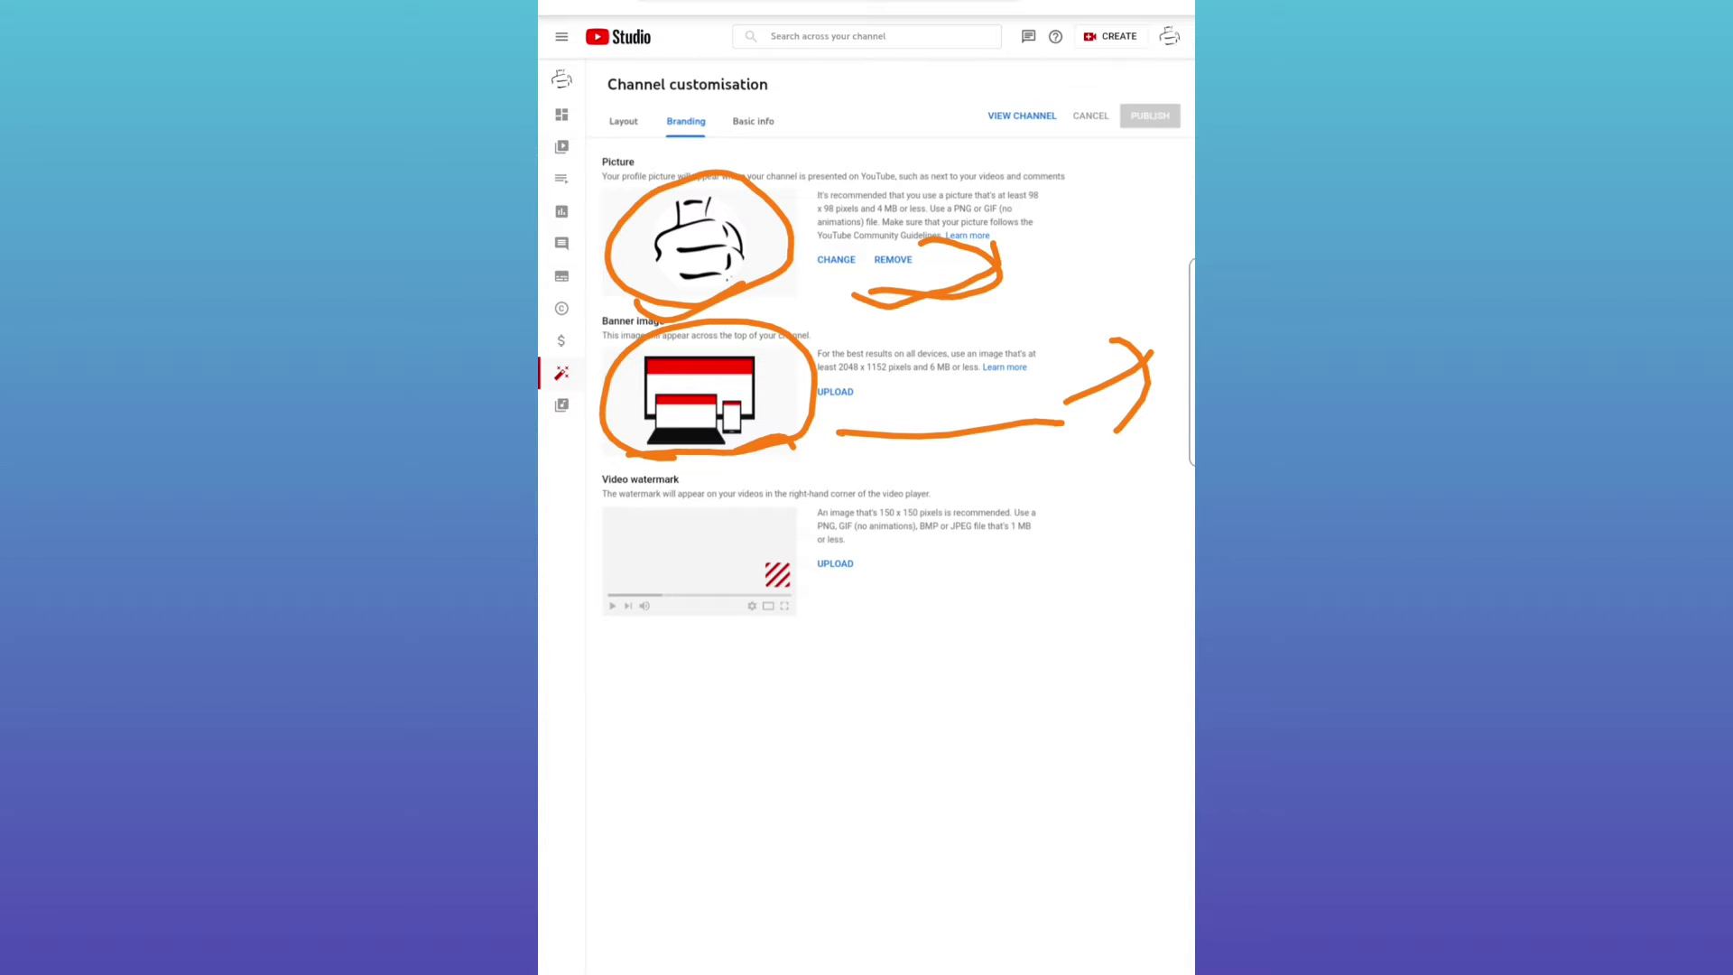
mouse_move(924, 787)
left_mouse_down()
mouse_move(924, 826)
mouse_move(980, 810)
left_mouse_up()
mouse_move(1074, 666)
left_mouse_down()
mouse_move(1151, 672)
mouse_move(1099, 712)
mouse_move(1158, 636)
mouse_move(1173, 713)
left_mouse_up()
left_click_drag(1086, 793, 1174, 739)
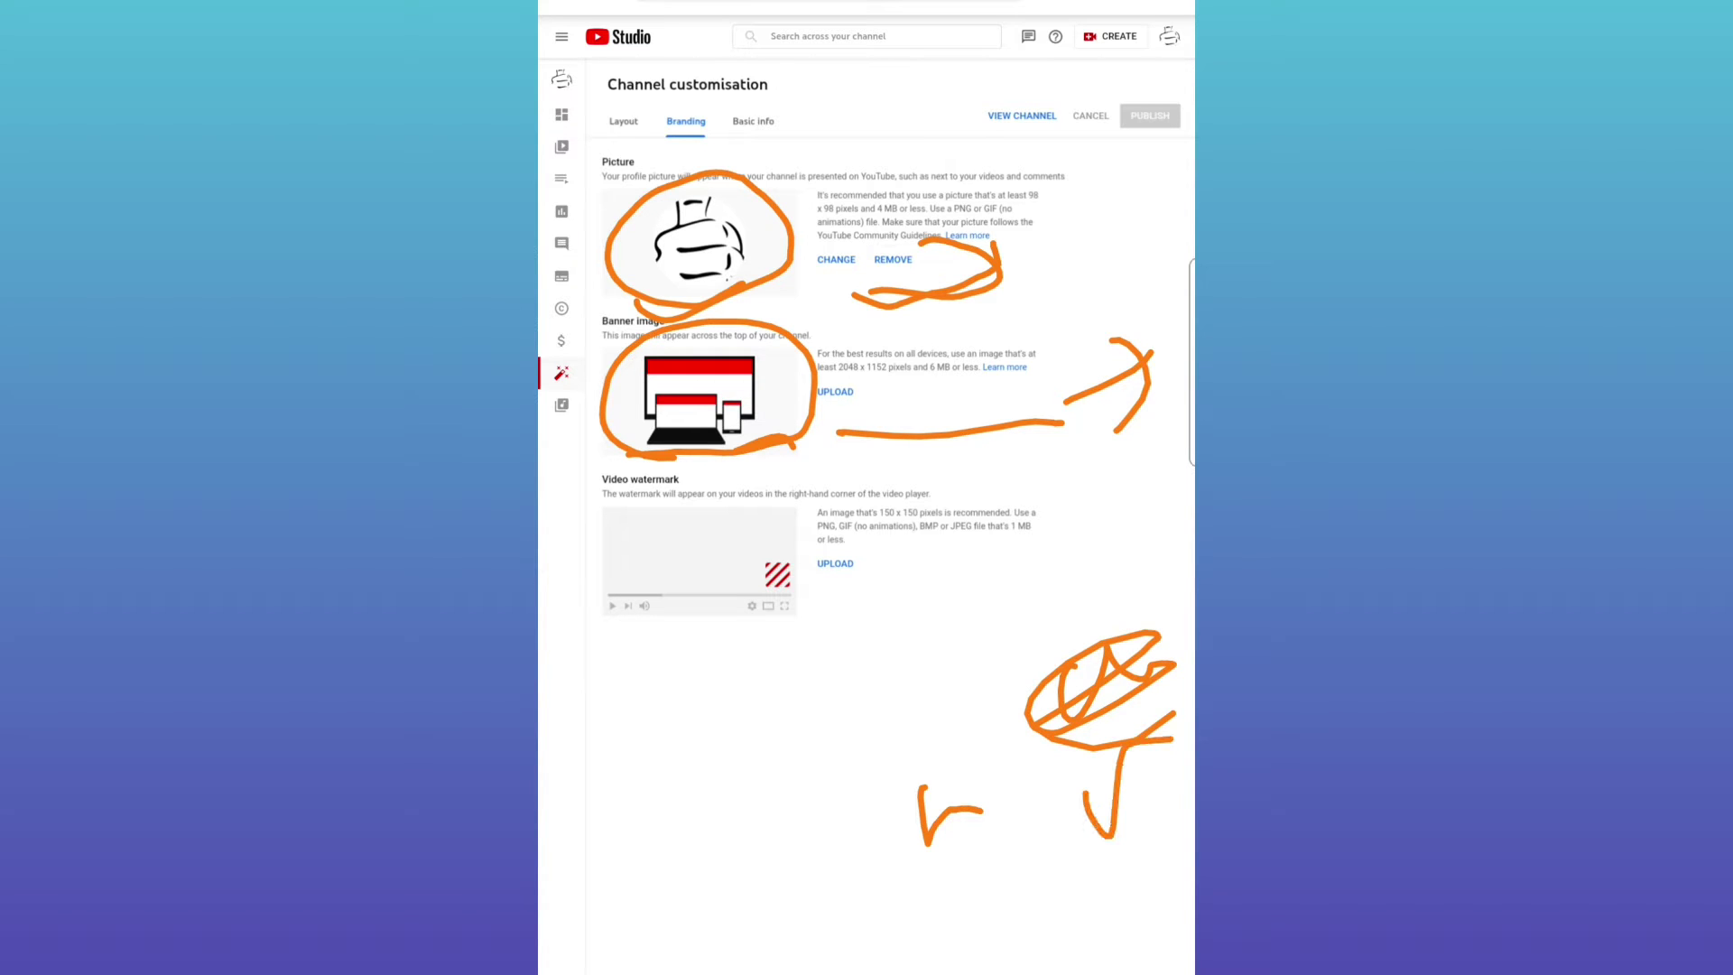
left_click_drag(949, 792, 1054, 727)
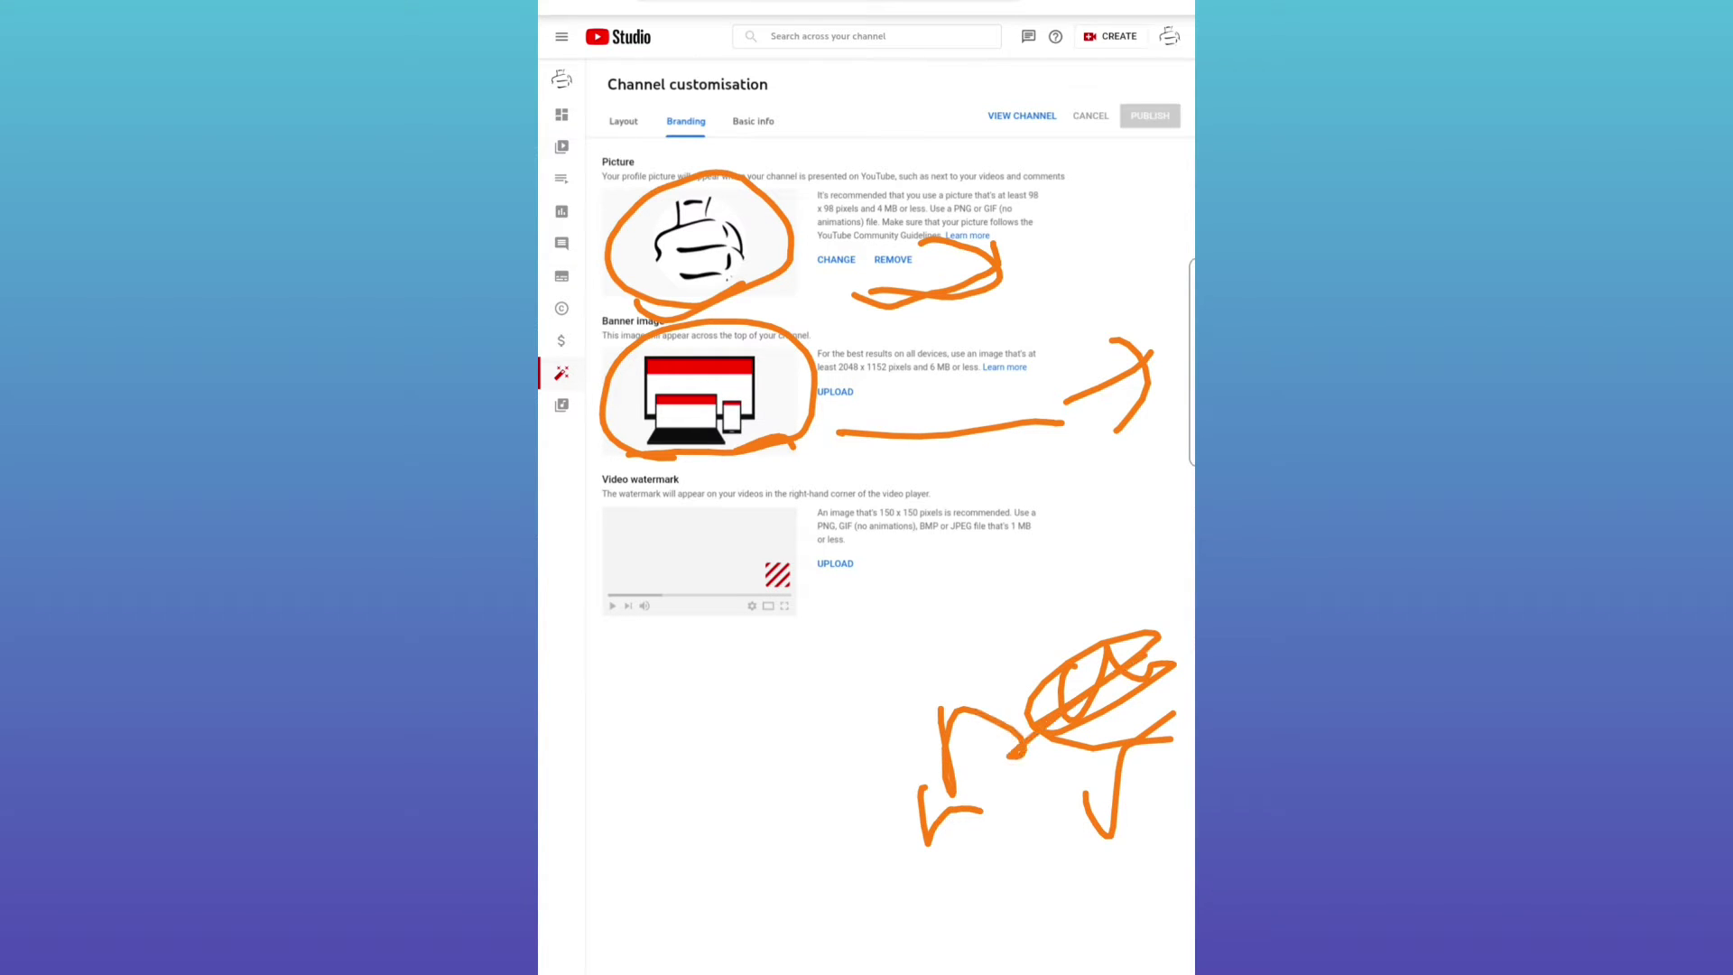
mouse_move(795, 582)
left_mouse_down()
mouse_move(901, 610)
mouse_move(795, 553)
mouse_move(896, 614)
left_mouse_up()
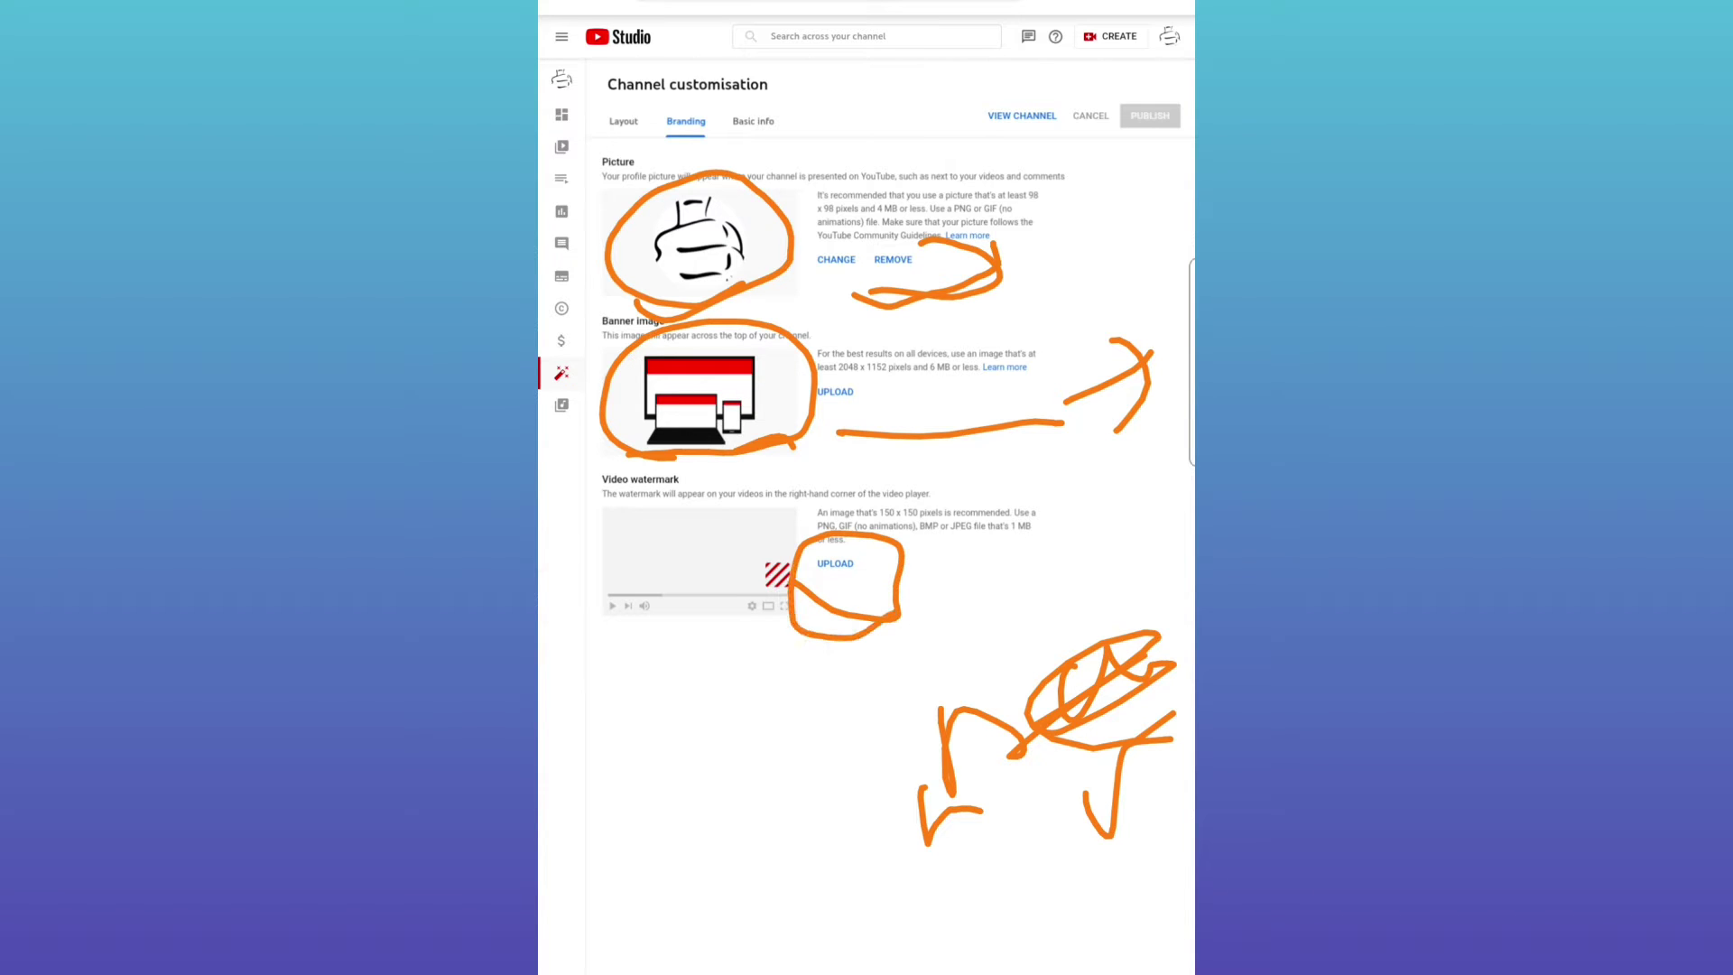
key("Escape")
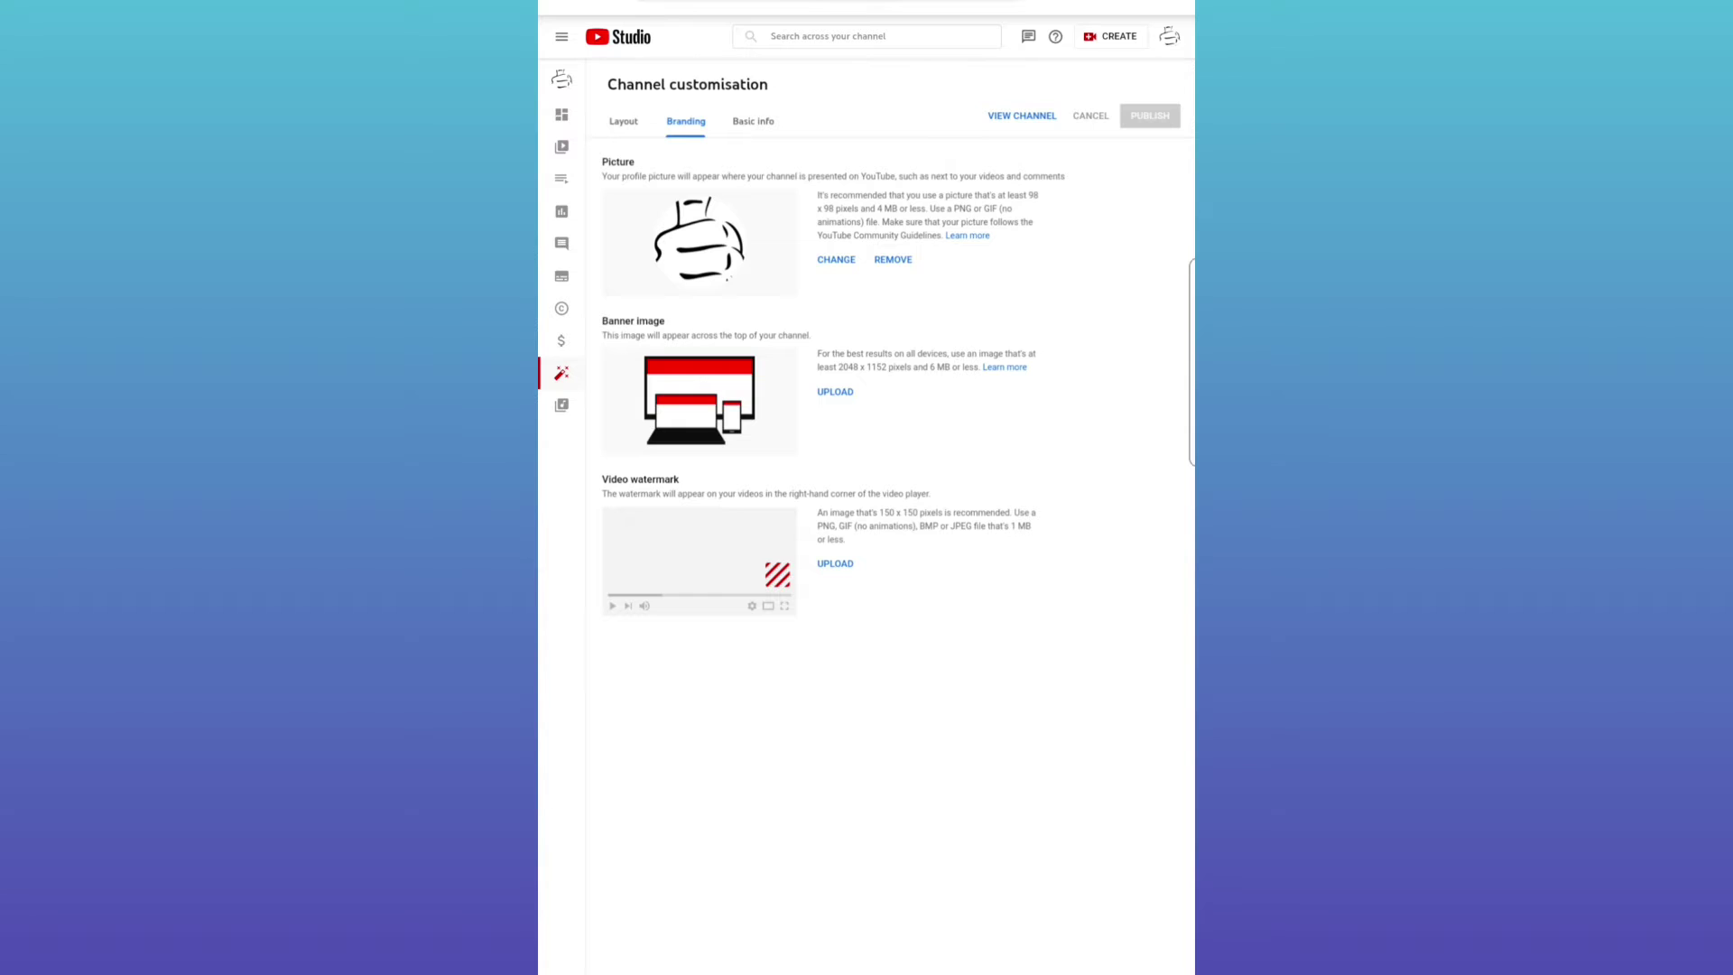
left_click_drag(964, 502, 1094, 458)
left_click_drag(941, 581, 1129, 590)
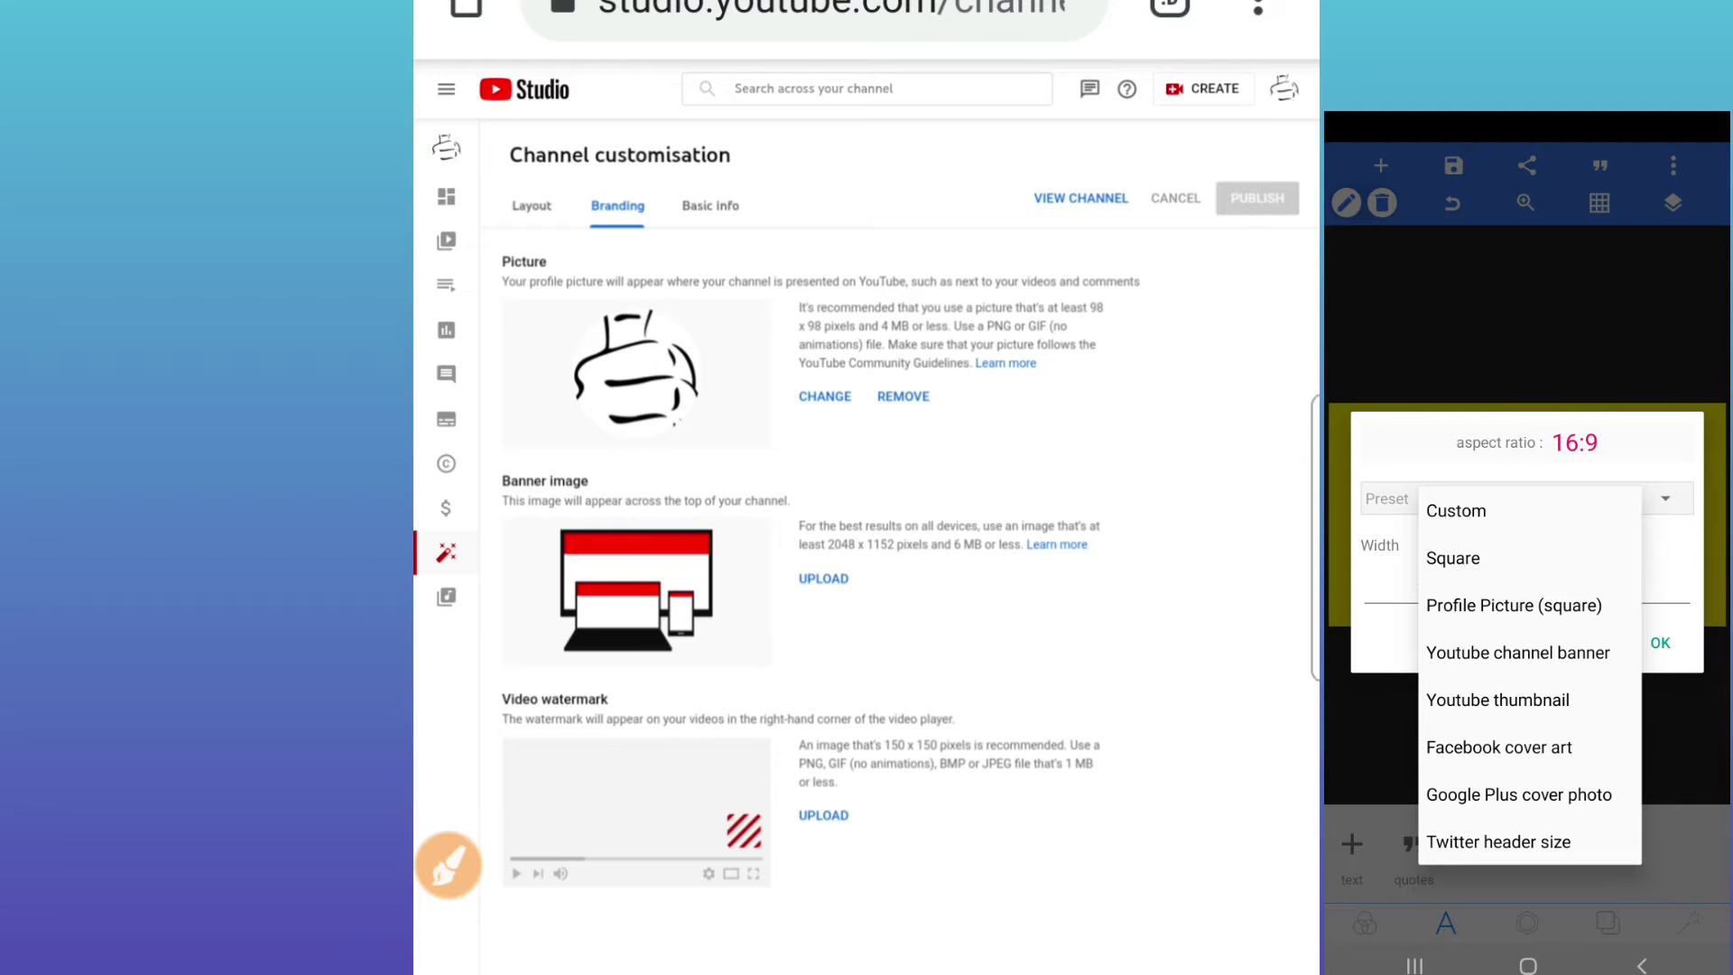
scroll(867, 487, "down", 2)
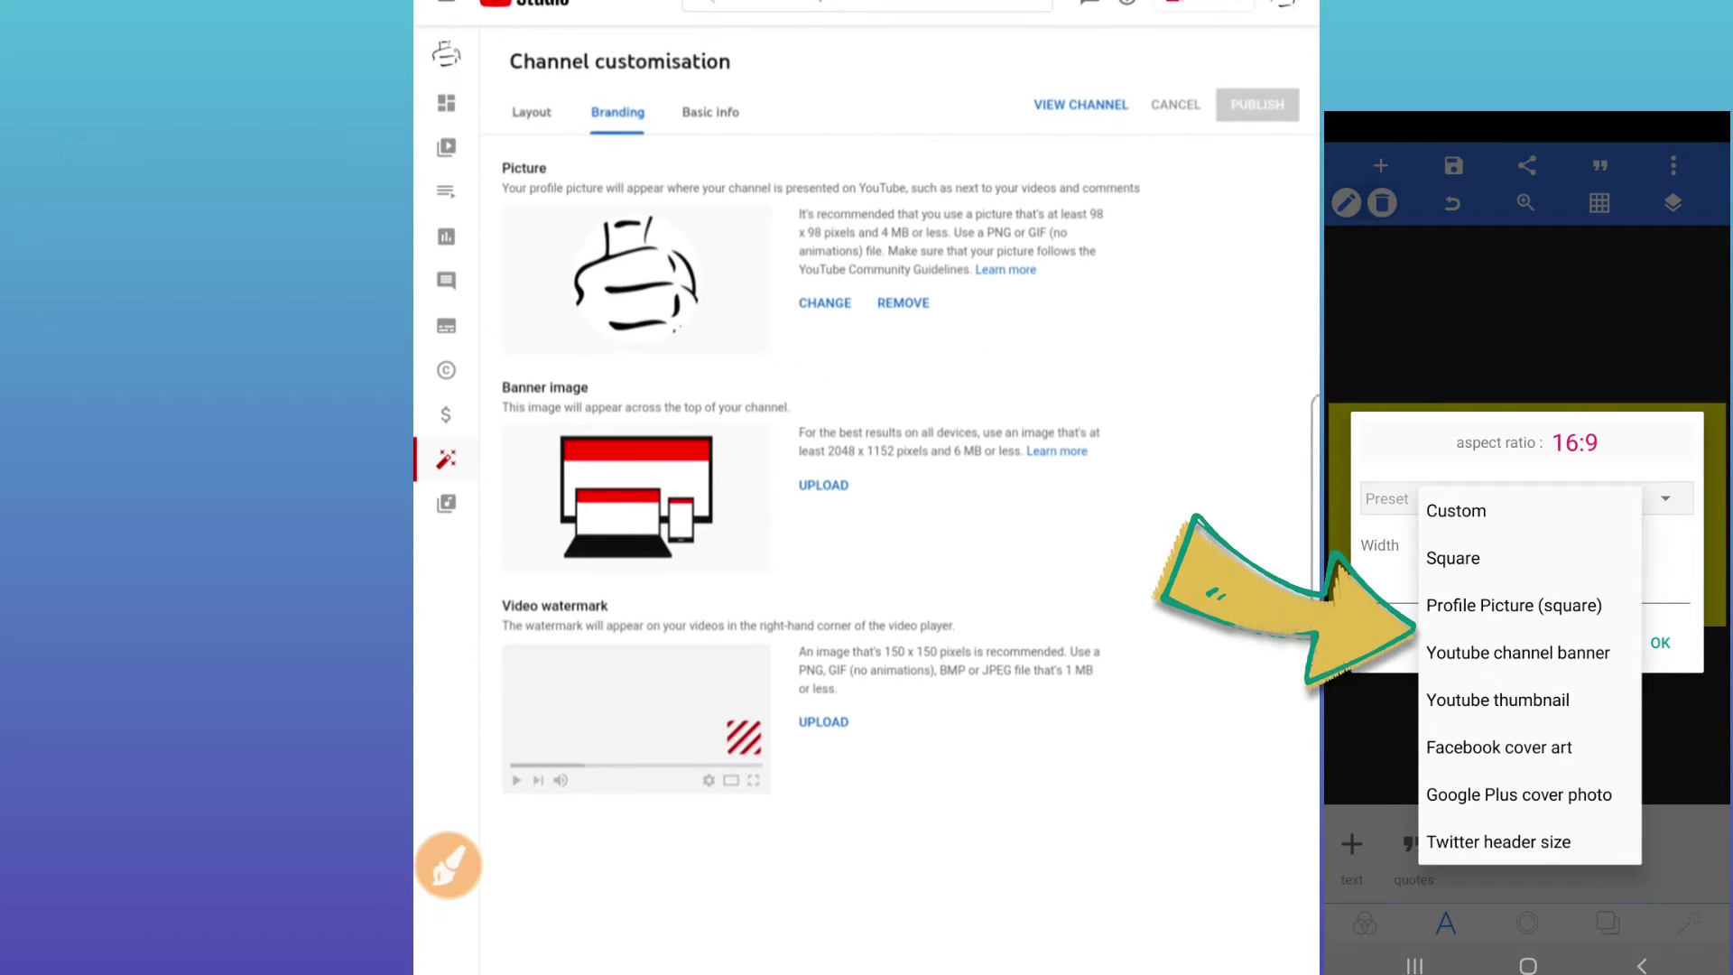
scroll(867, 487, "down", 1)
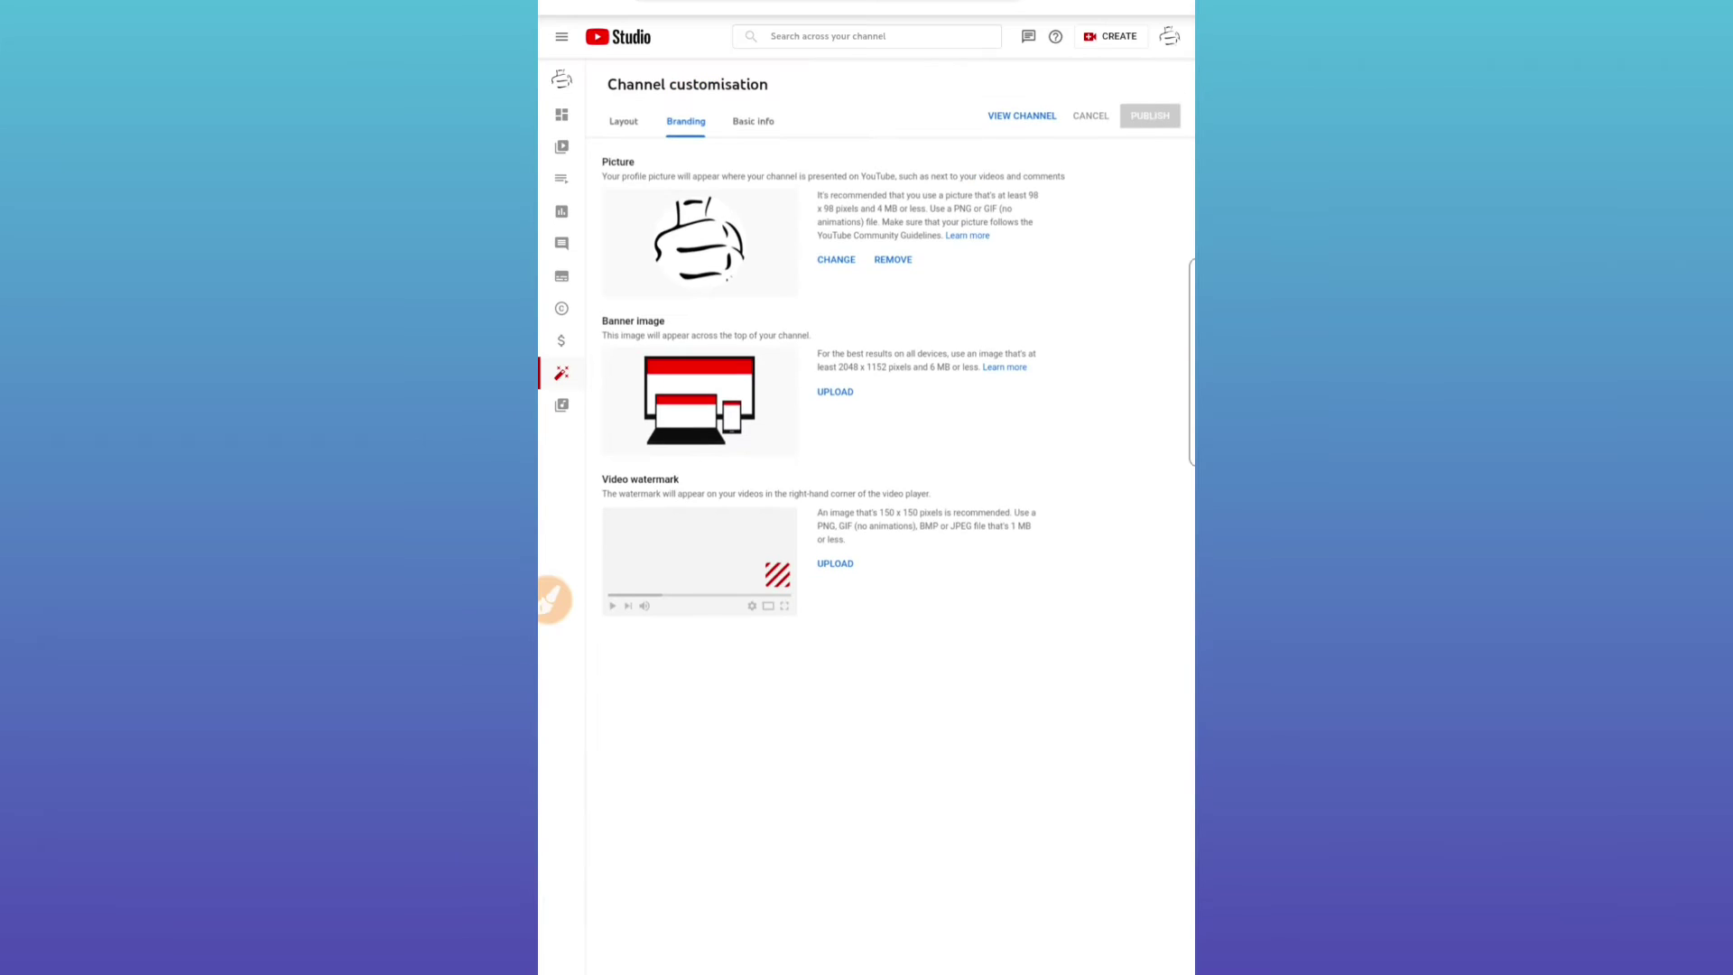
View the channel customisation's Basic info and open the Channel section of the studio settings
left_click(769, 124)
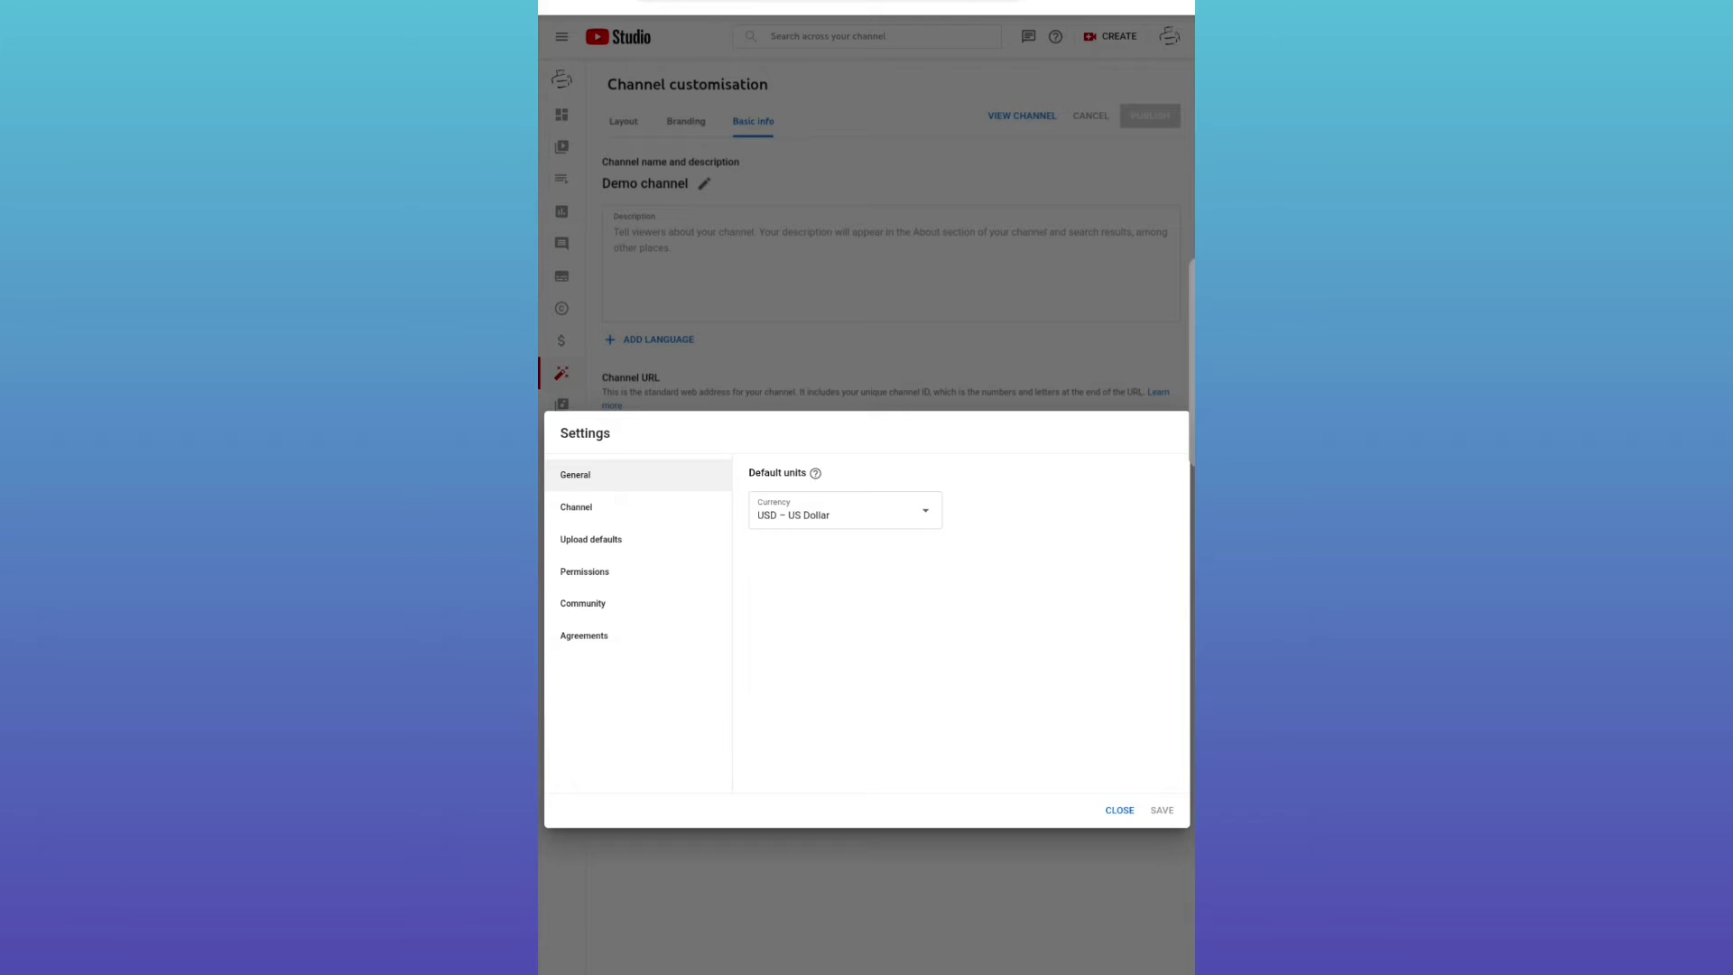
left_click(576, 507)
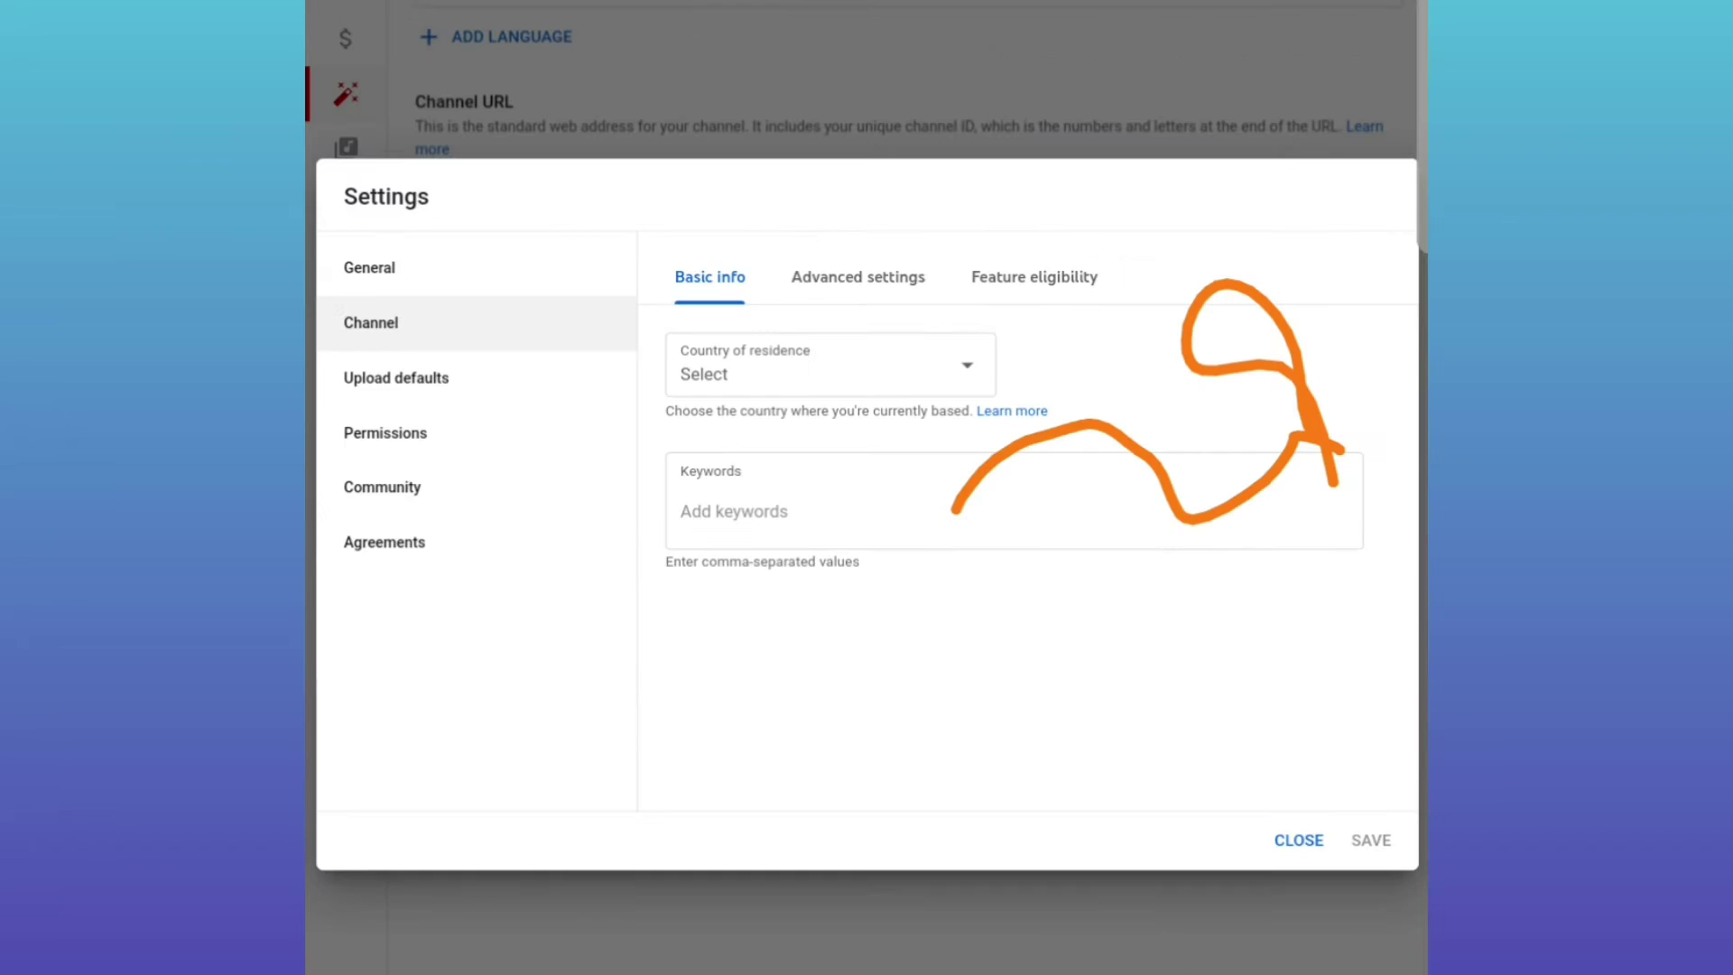
left_click_drag(847, 511, 1224, 466)
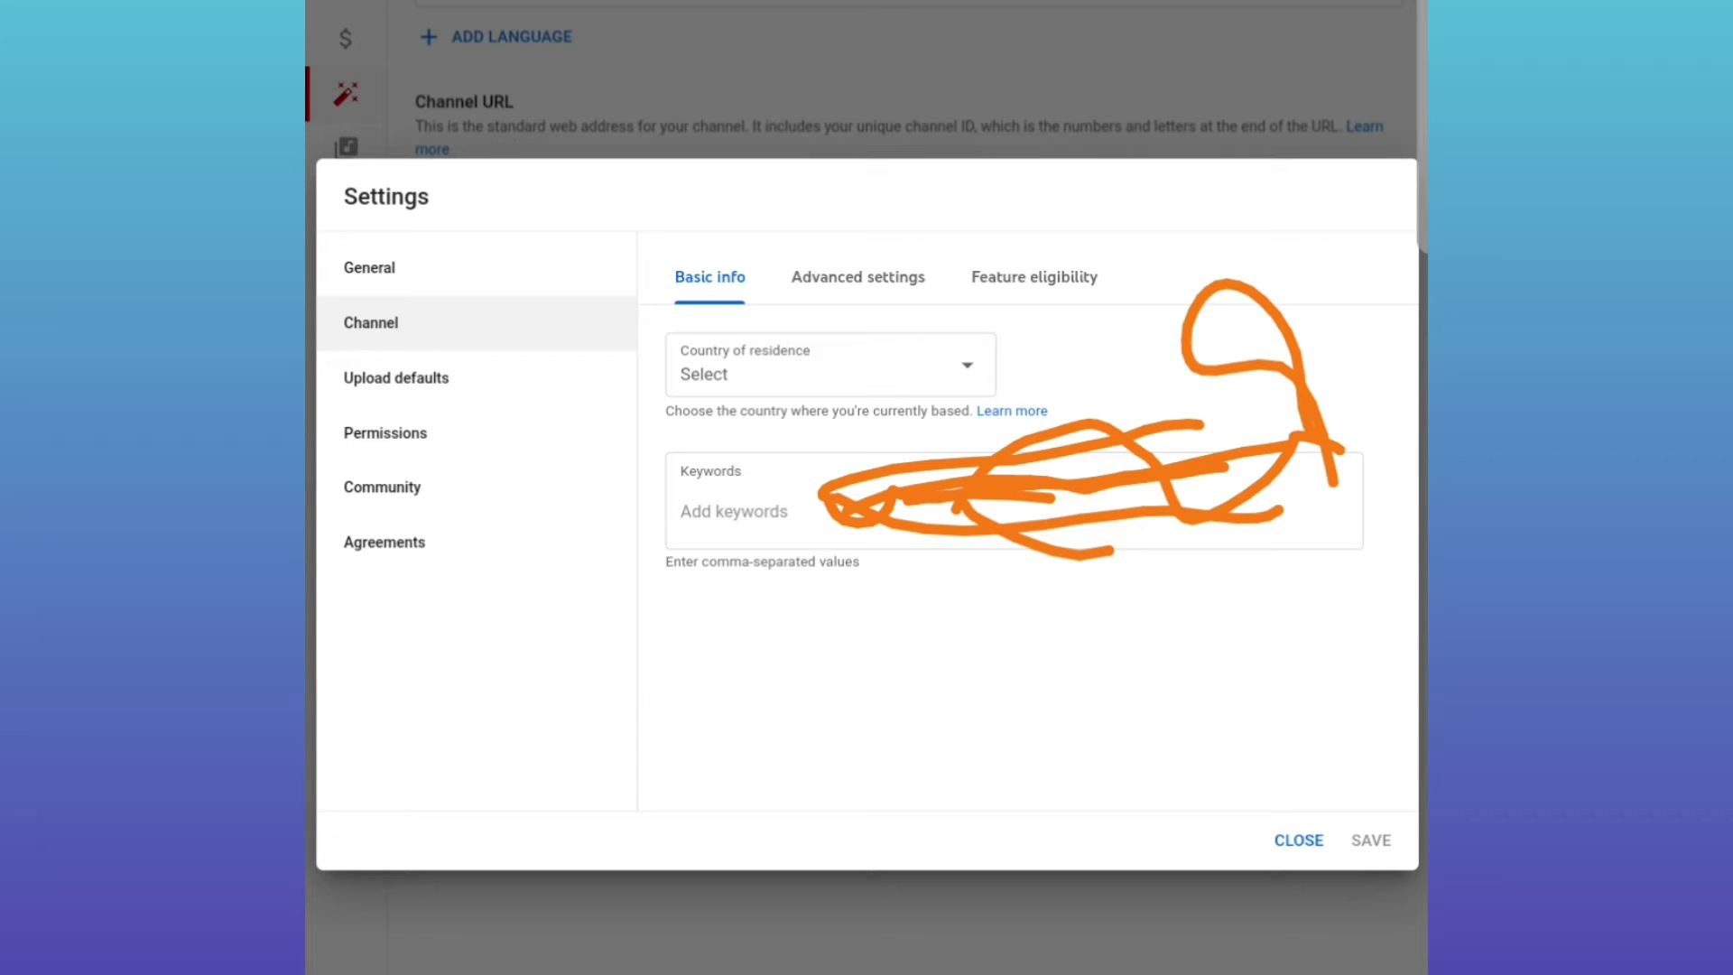
left_click_drag(849, 509, 901, 509)
left_click_drag(1014, 501, 1141, 506)
left_click(1289, 500)
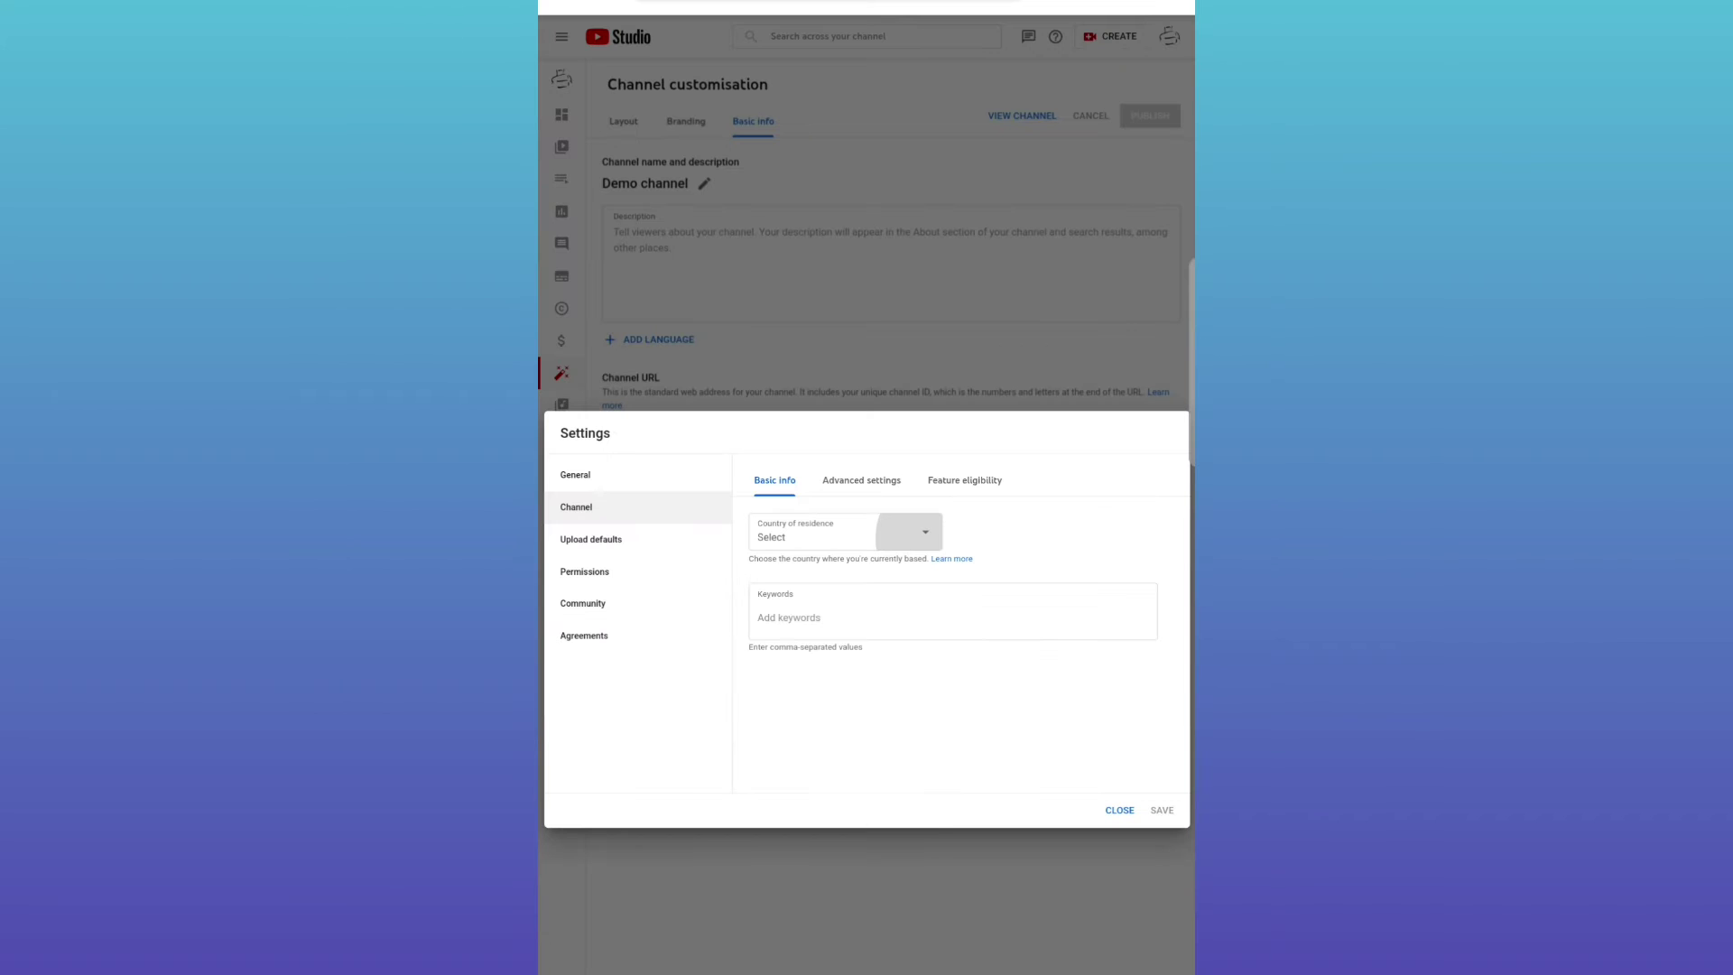
Look through the available countries of residence in the channel's basic info settings
left_click(926, 533)
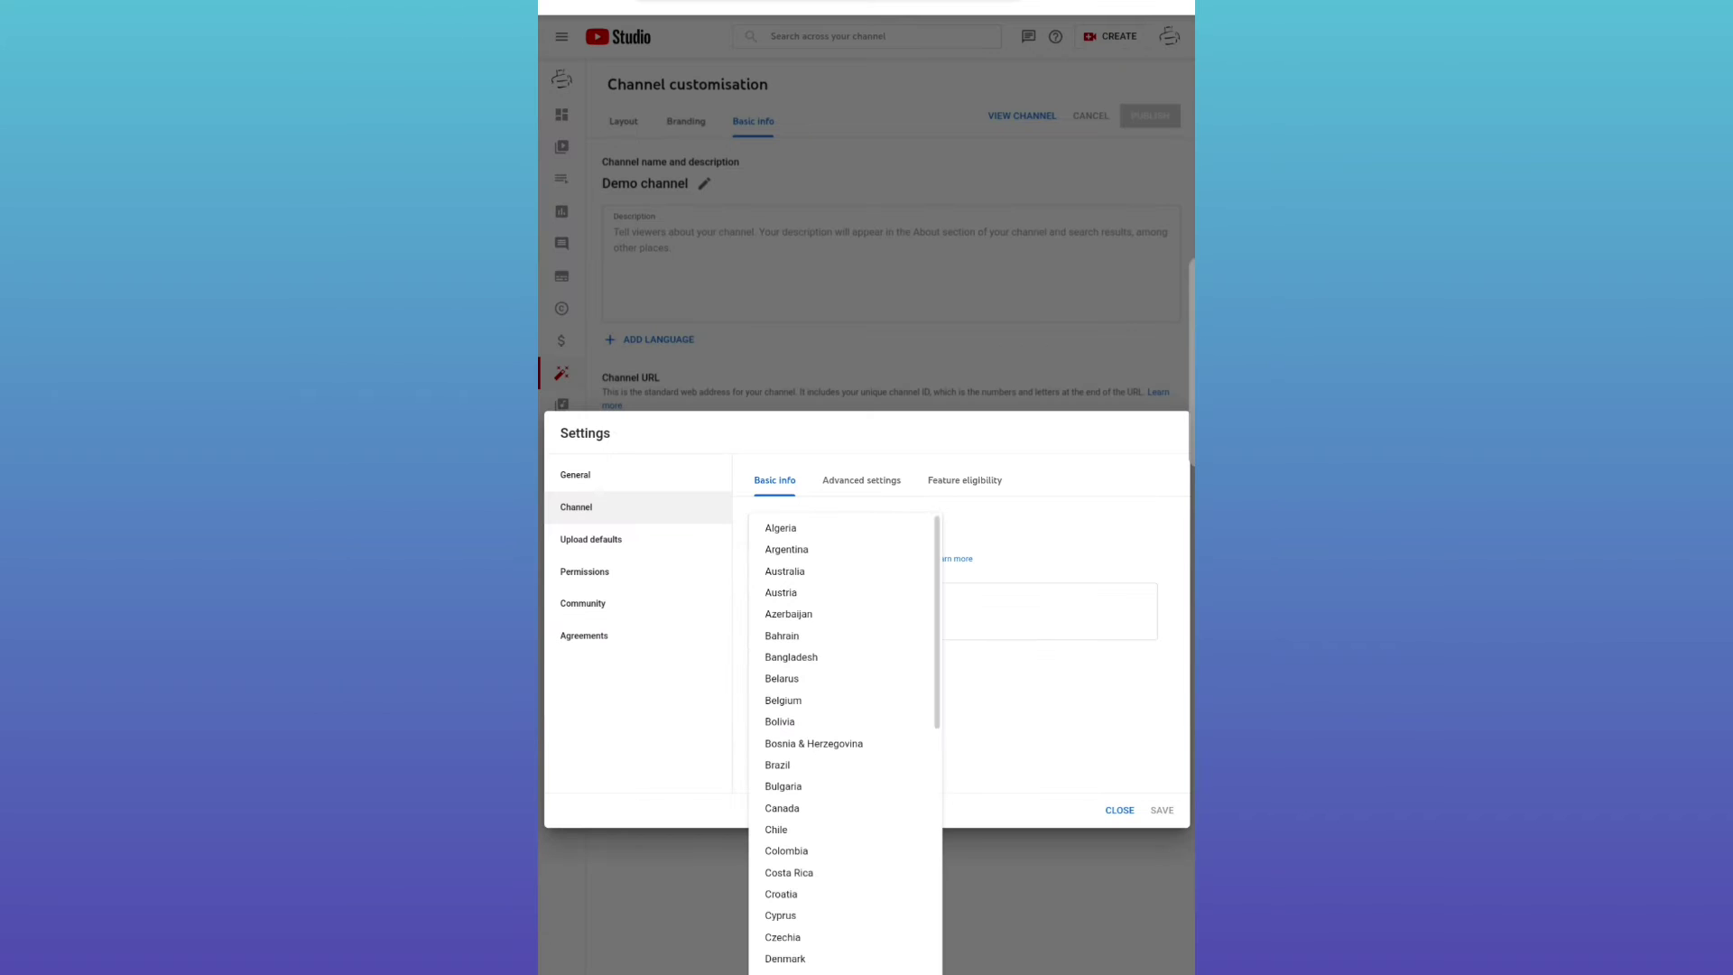
scroll(846, 743, "down", 10)
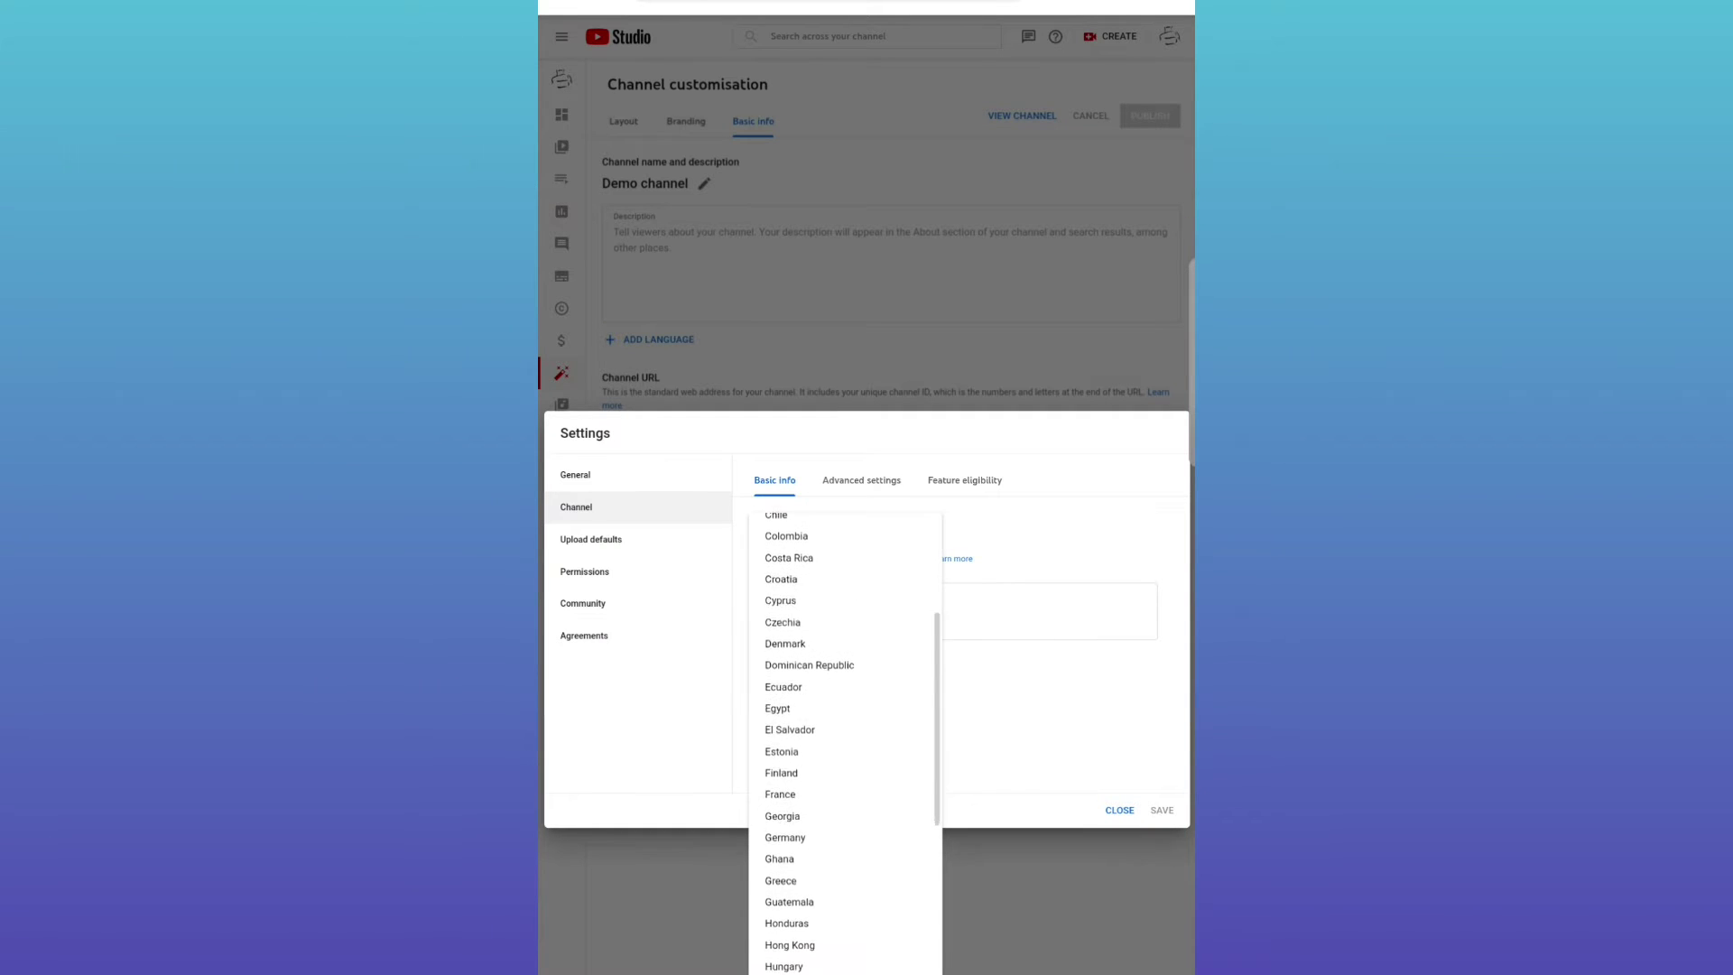
scroll(845, 743, "down", 2)
scroll(846, 743, "down", 4)
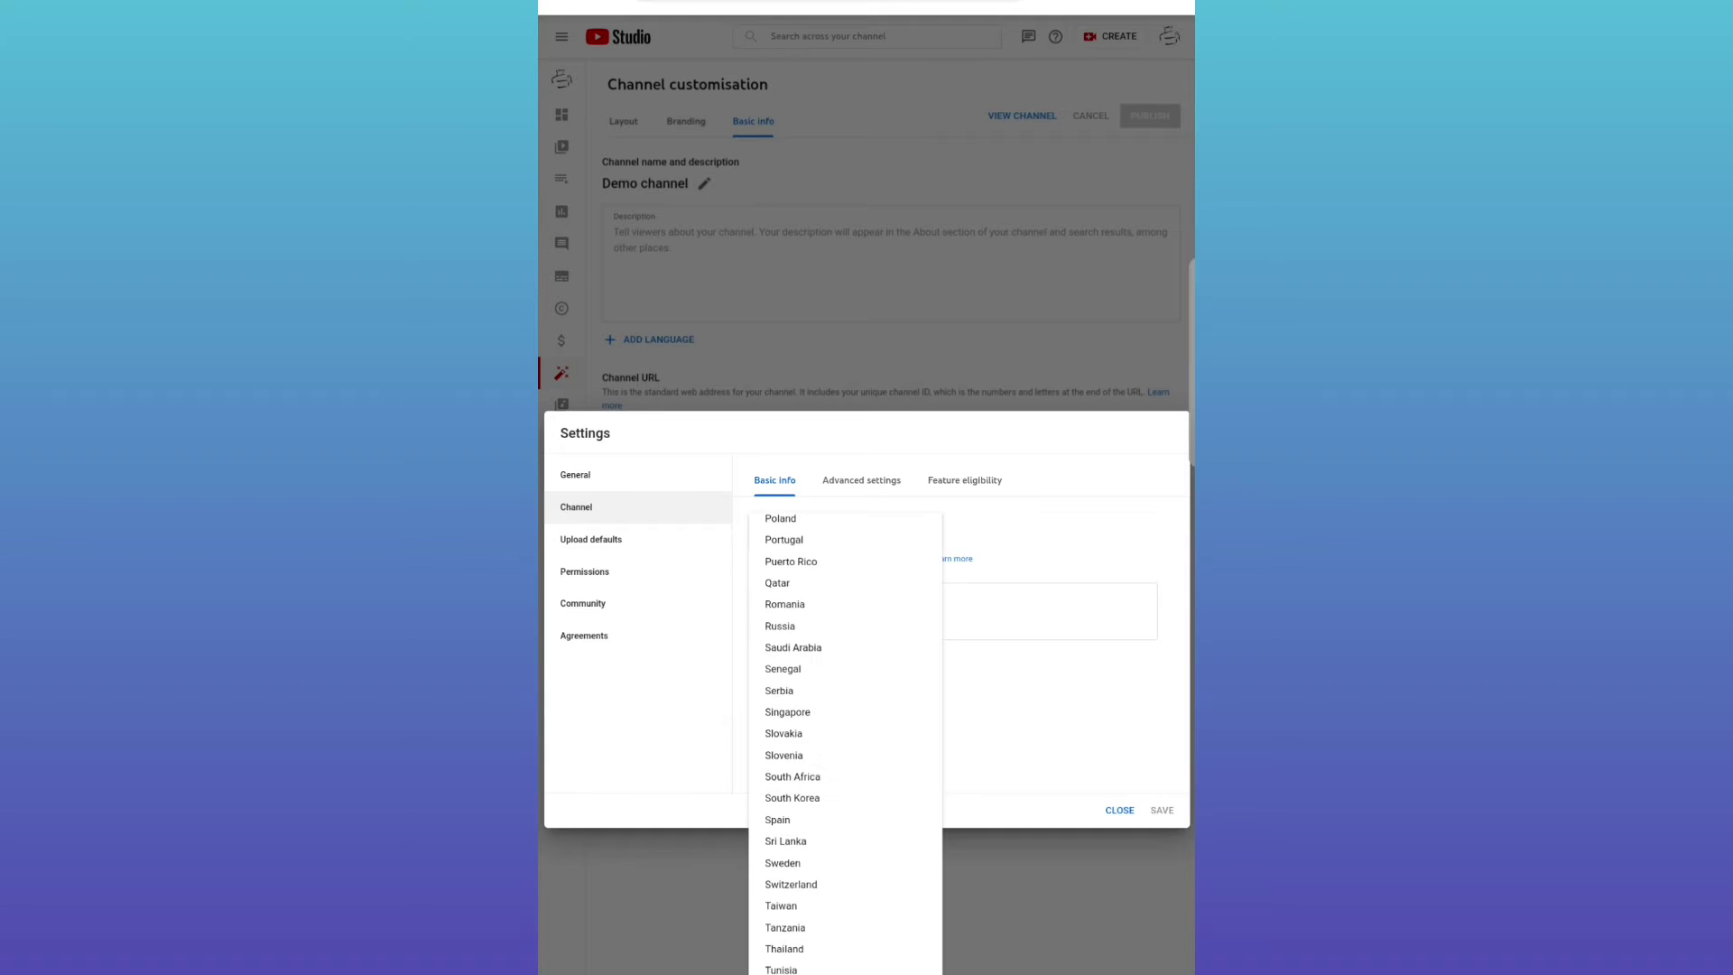
key("Escape")
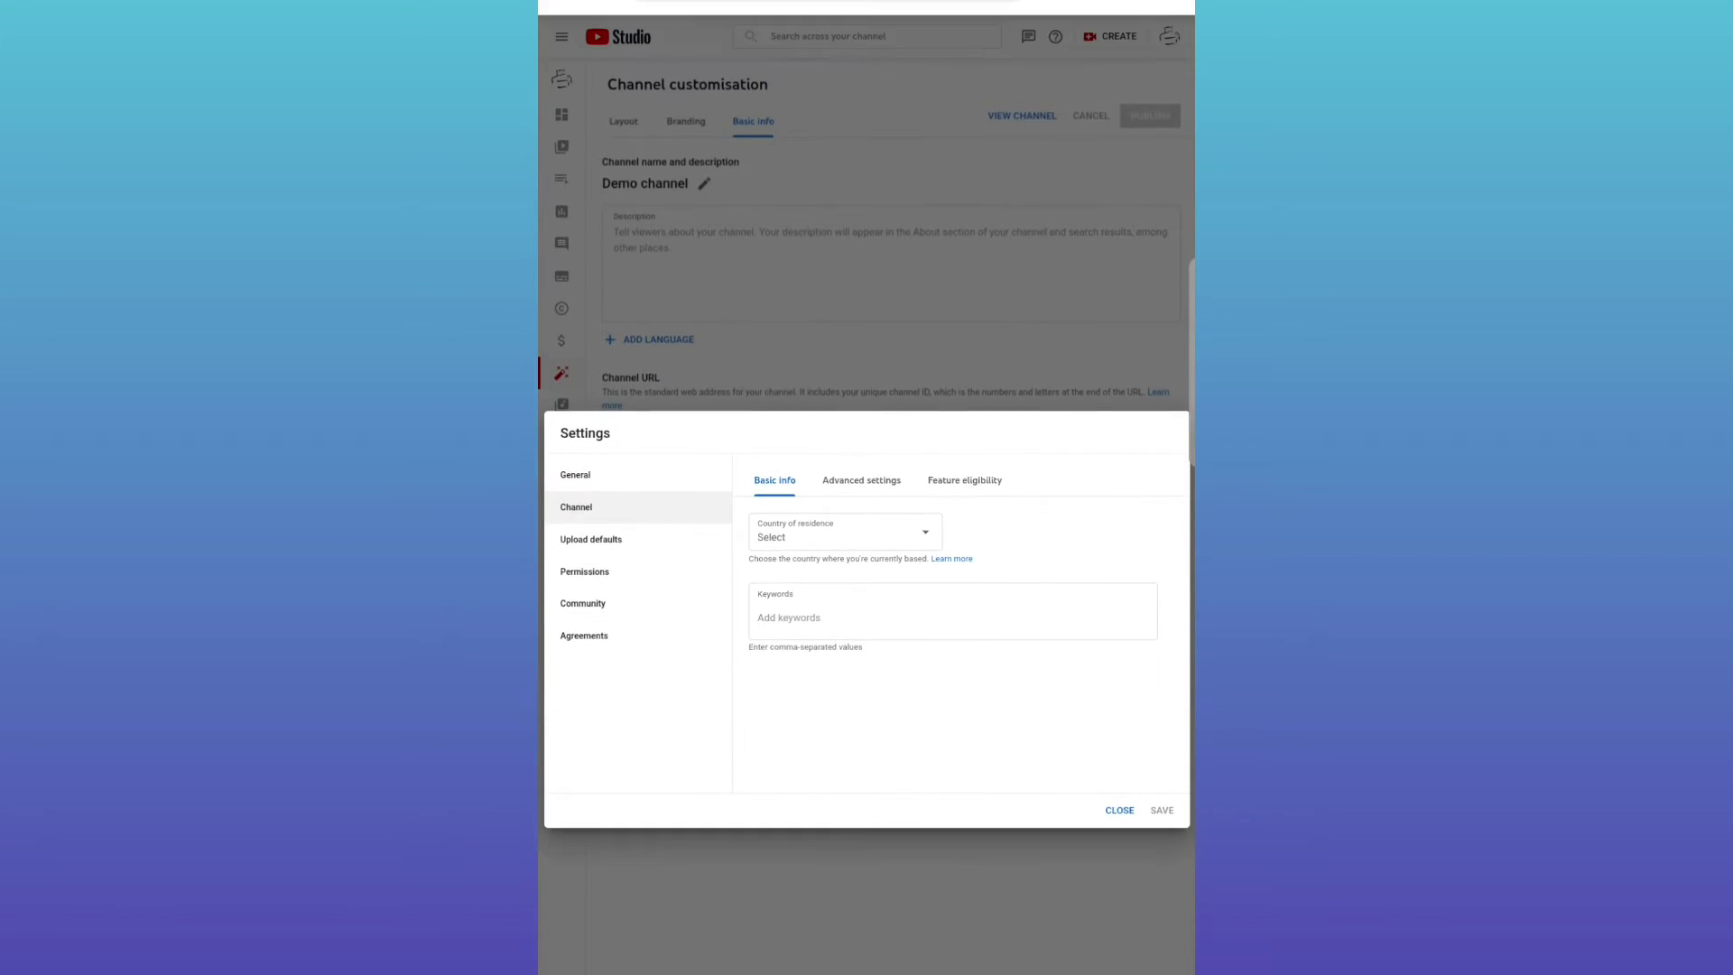
Examine the Made for Kids audience options in the channel's advanced settings
left_click(860, 481)
scroll(959, 644, "down", 6)
scroll(960, 644, "up", 4)
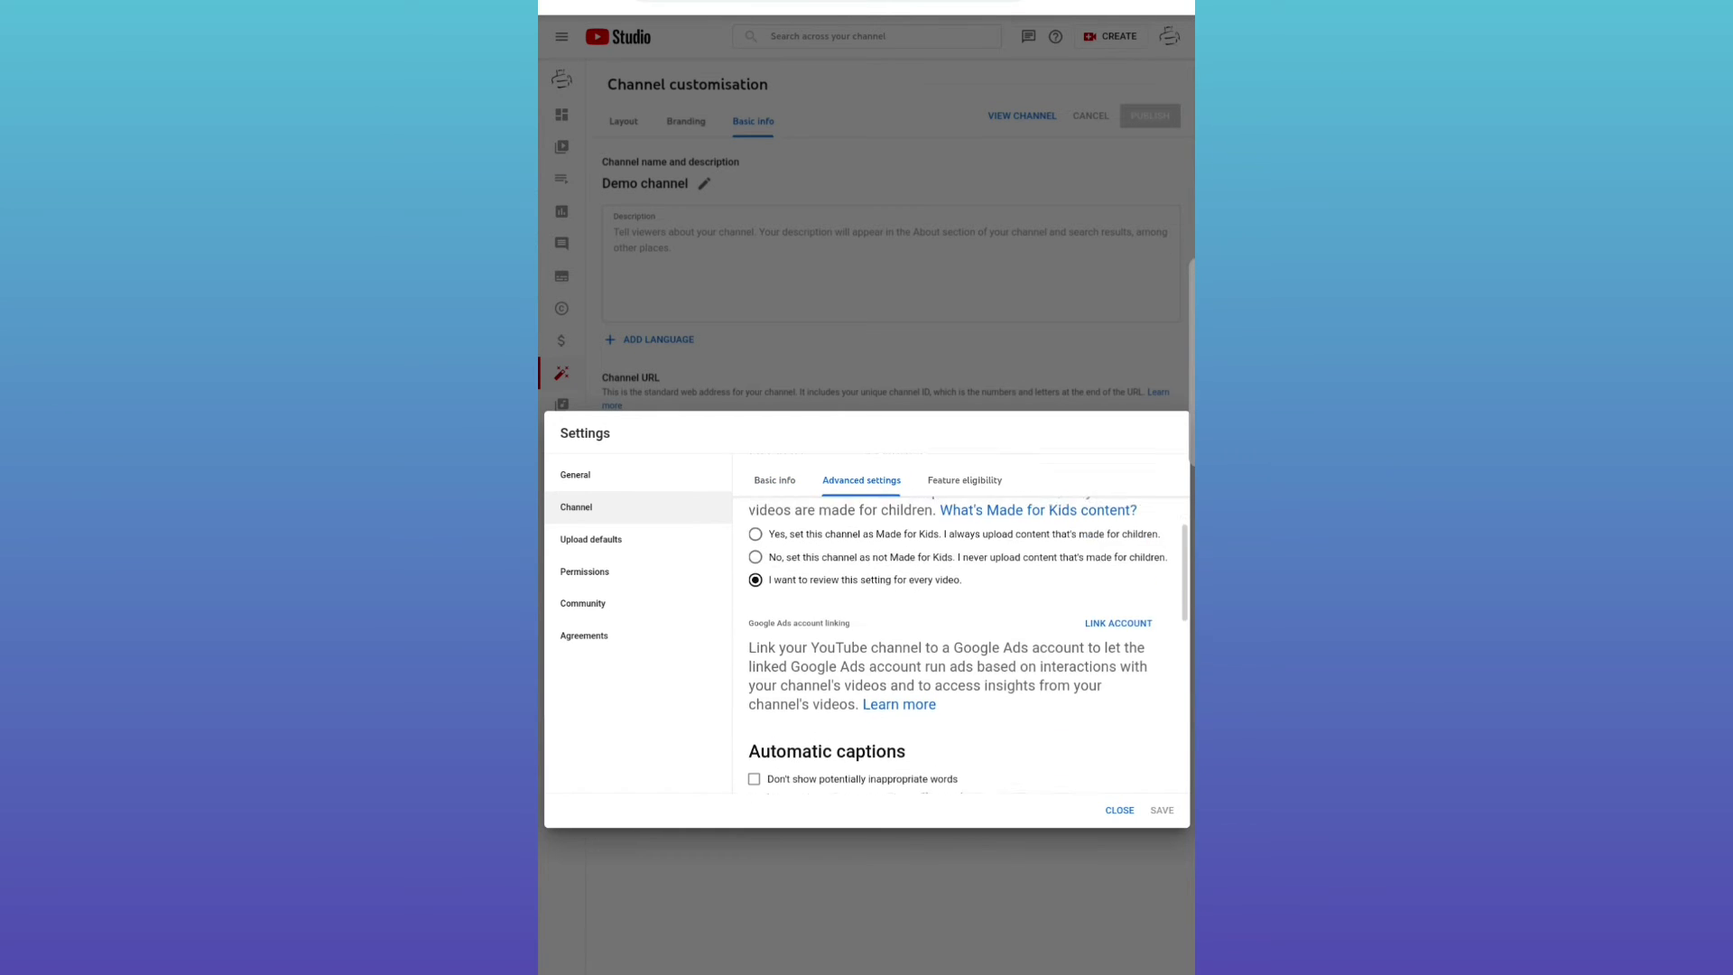
scroll(962, 641, "up", 2)
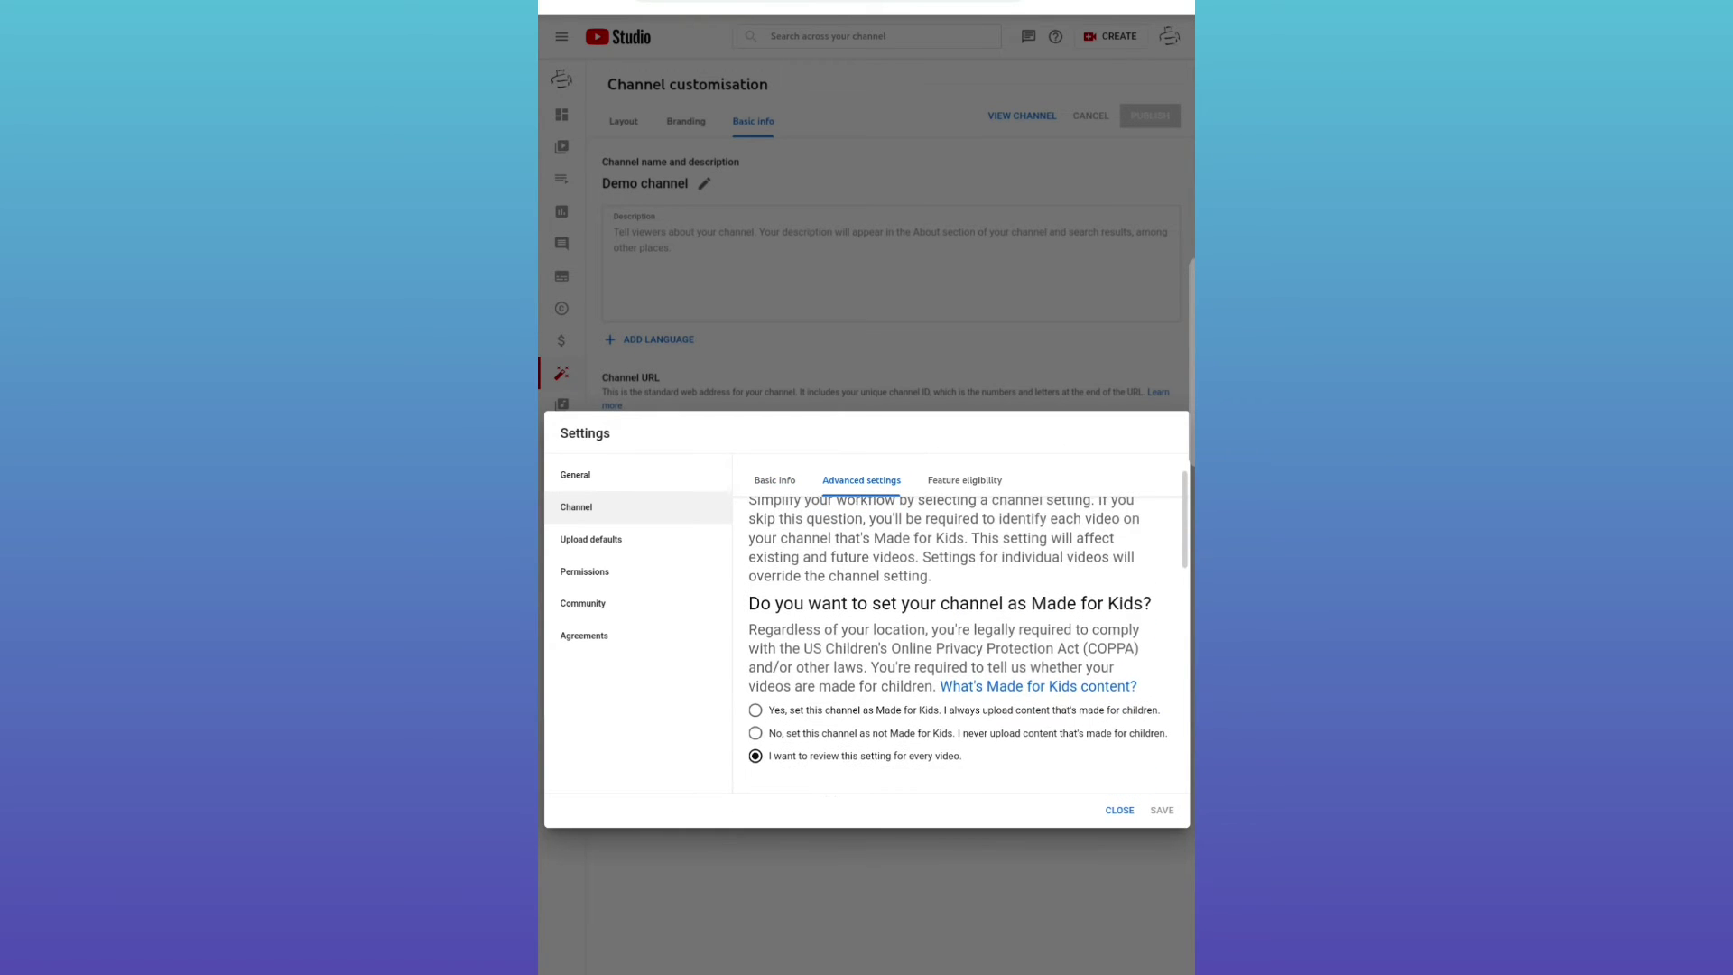
scroll(960, 644, "down", 2)
scroll(959, 644, "up", 2)
scroll(959, 644, "down", 1)
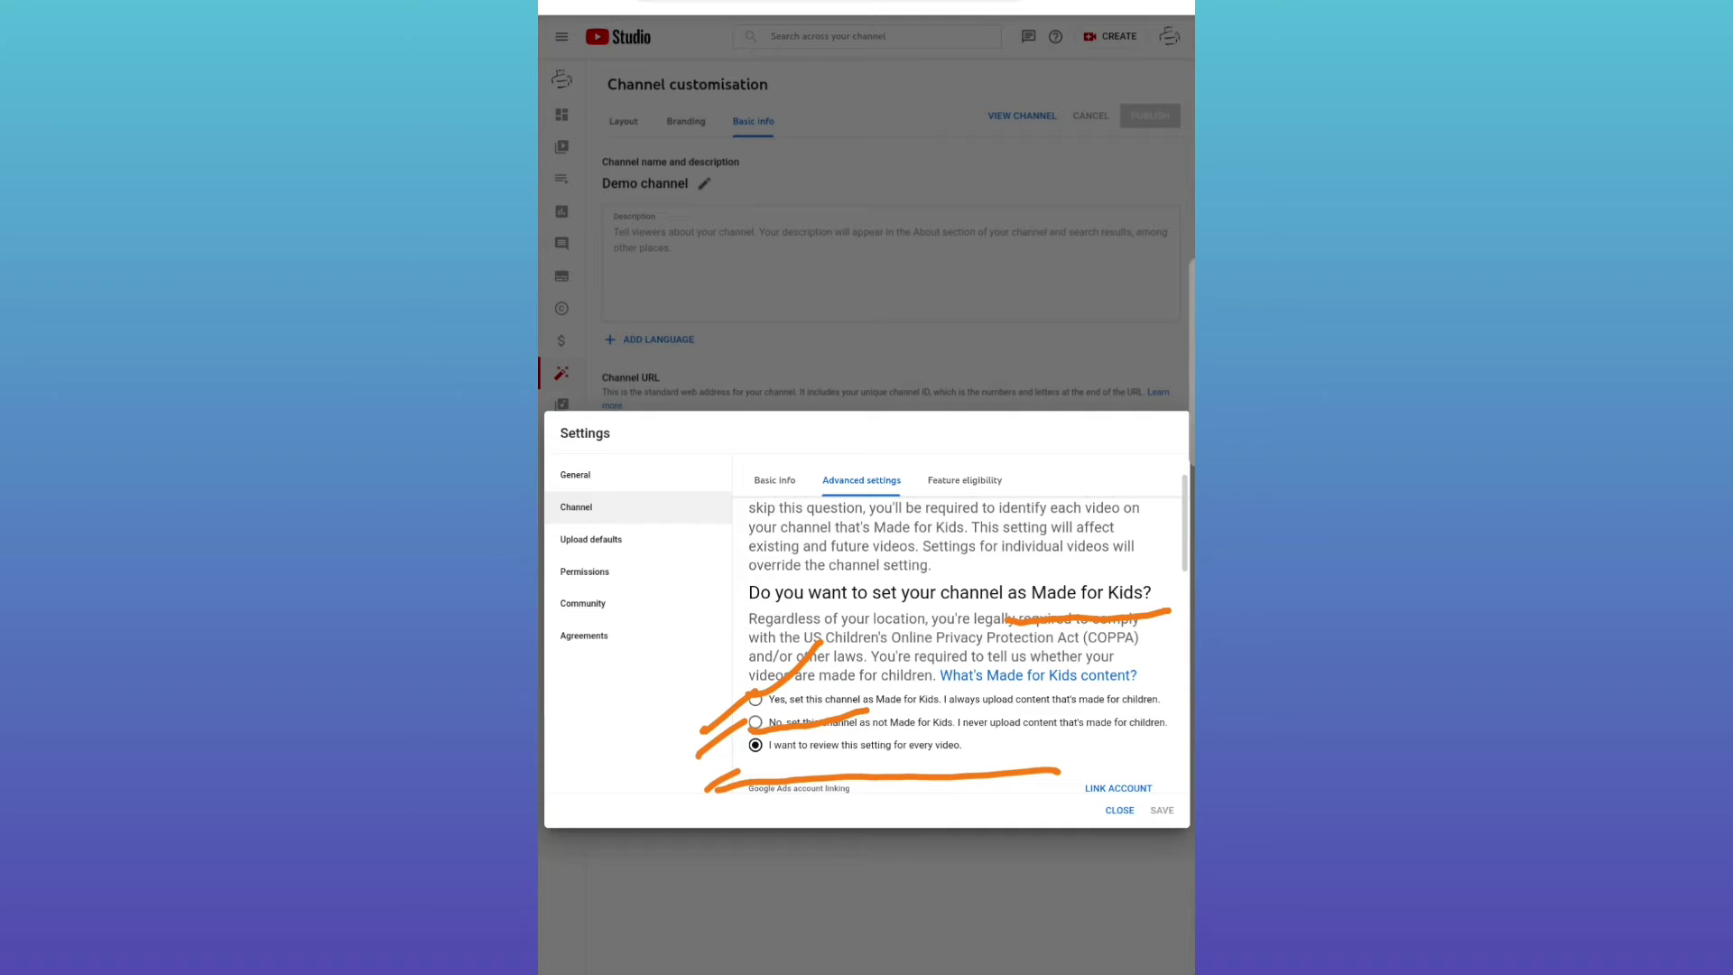
Examine the advanced settings for Google Ads linking, captions, subscriber count, advertisements and clips, and view the channel's feature eligibility
left_click_drag(1108, 691, 1155, 527)
scroll(961, 632, "down", 2)
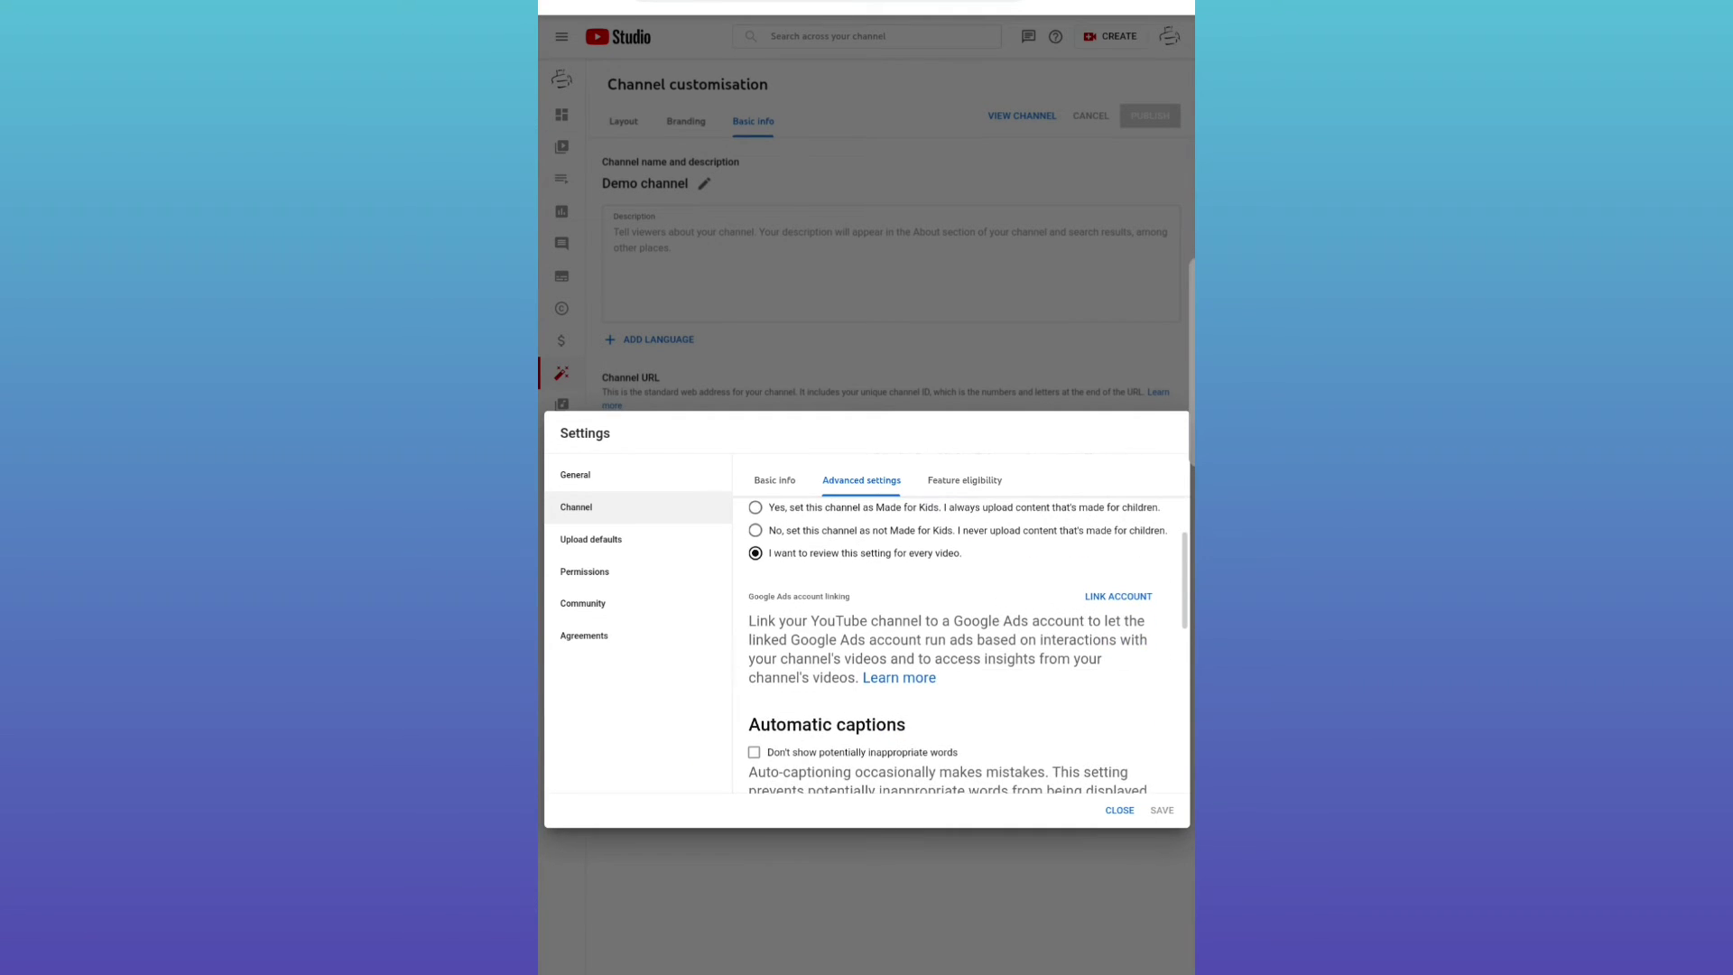
scroll(962, 646, "down", 2)
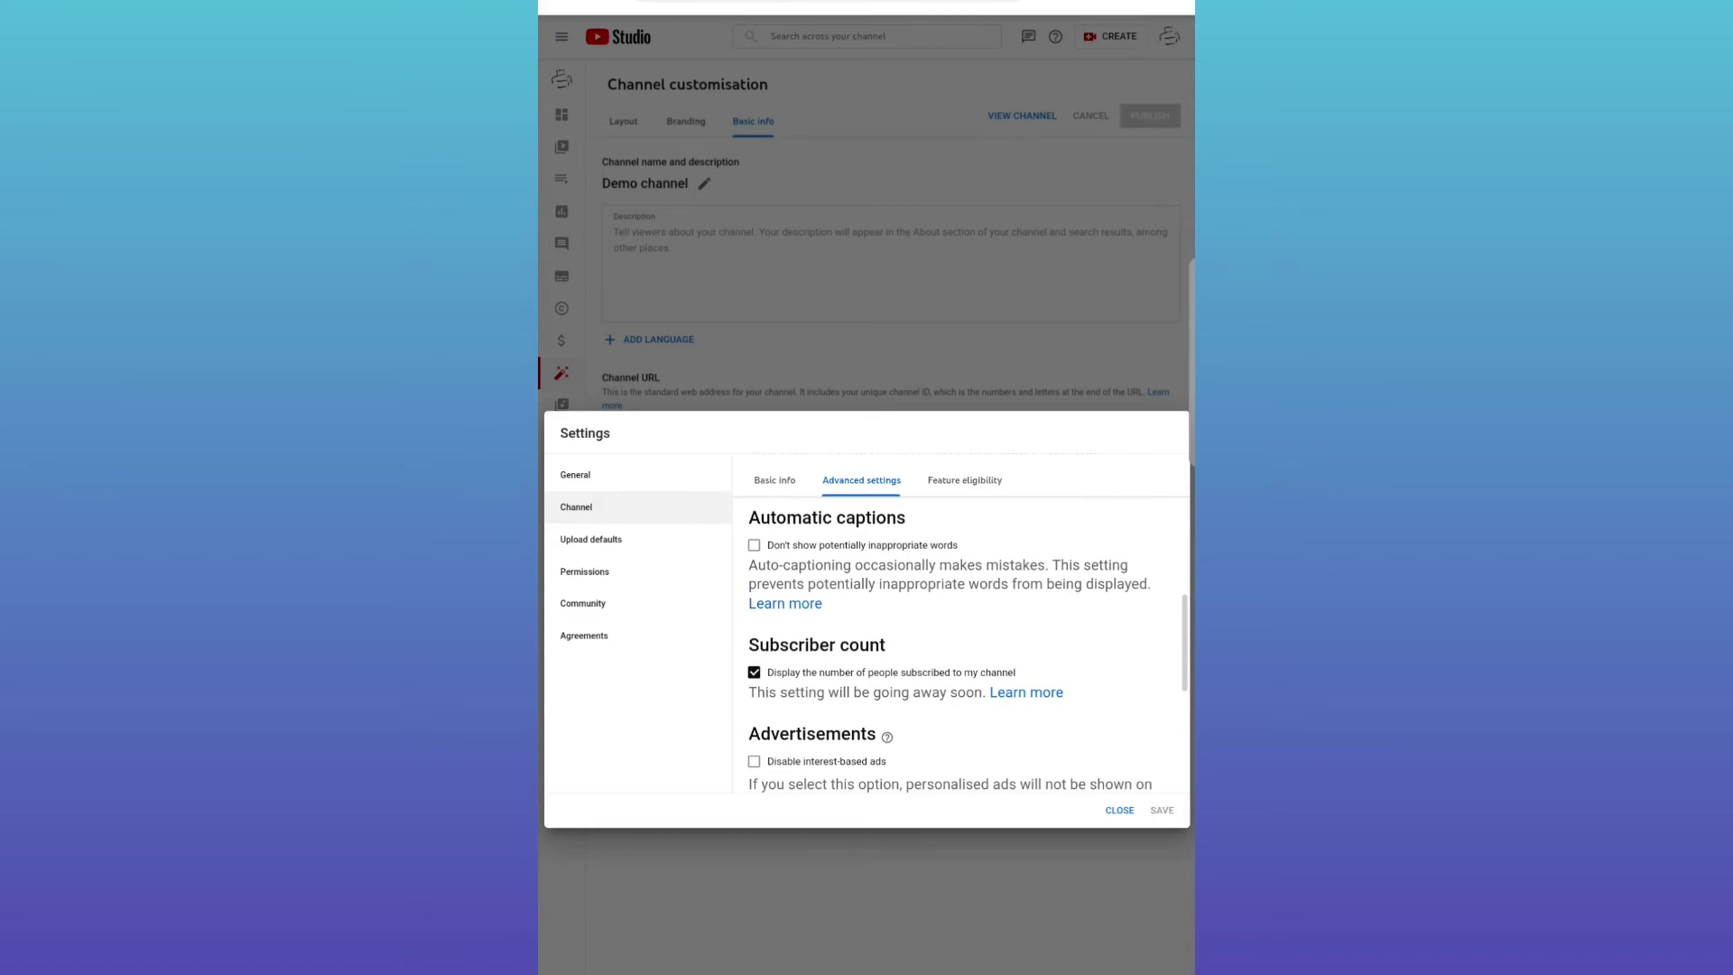
scroll(968, 645, "down", 1)
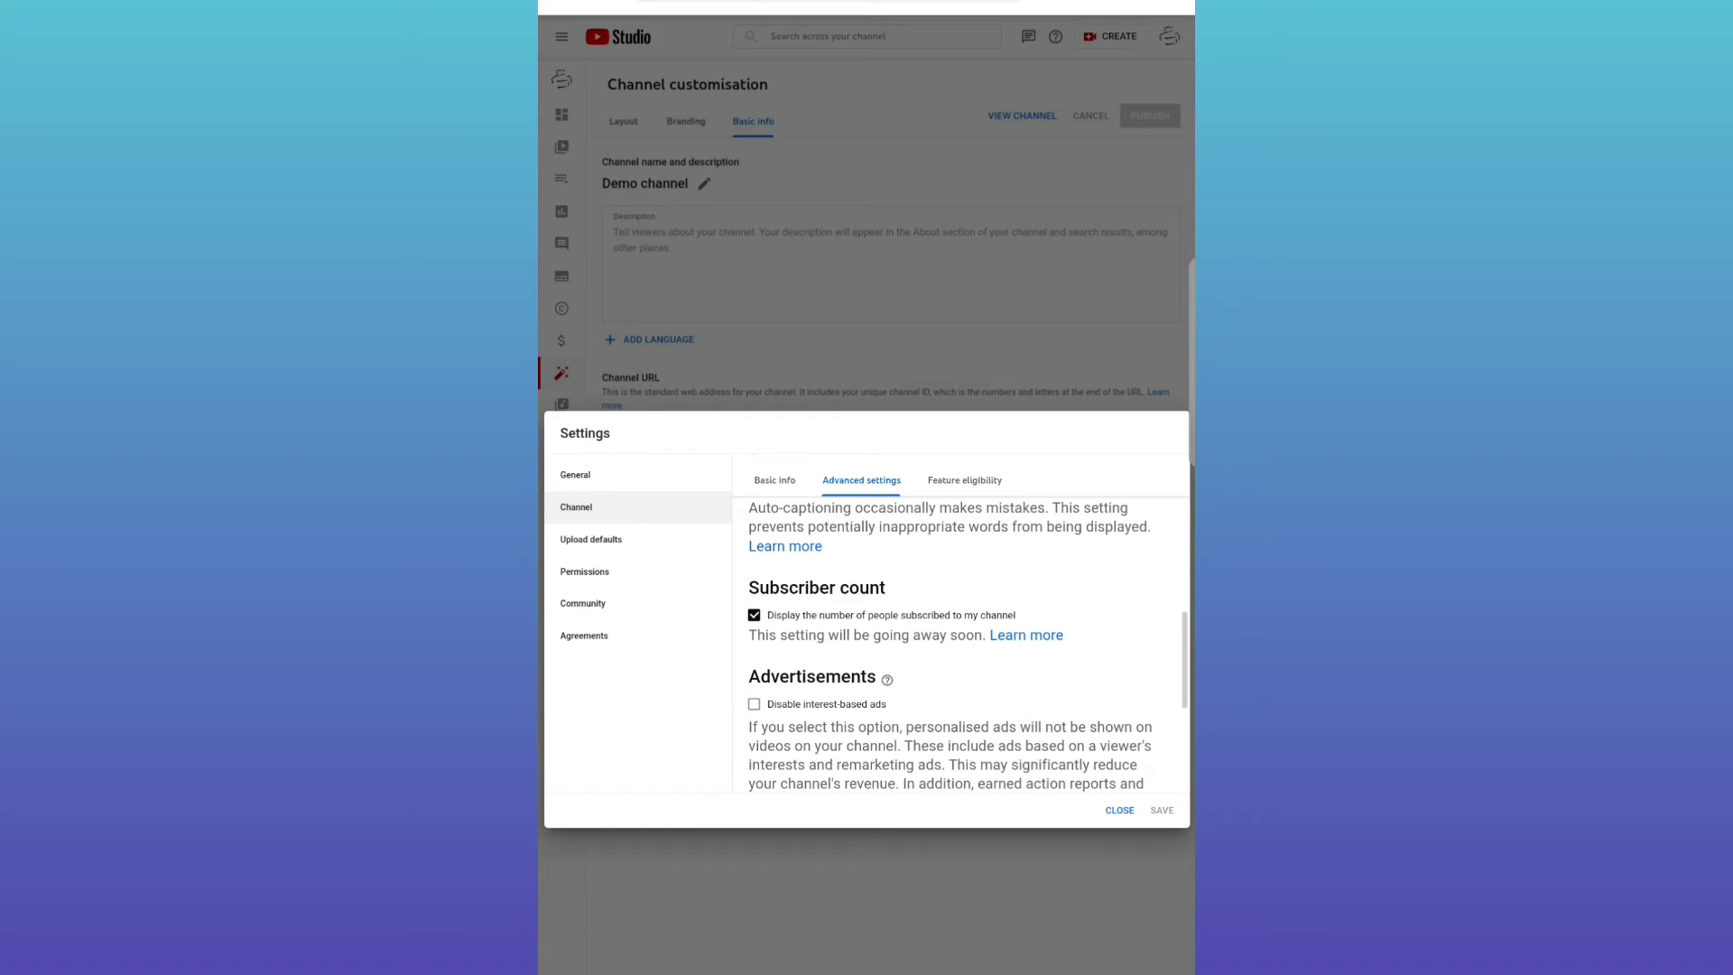
scroll(968, 646, "down", 2)
scroll(968, 645, "up", 2)
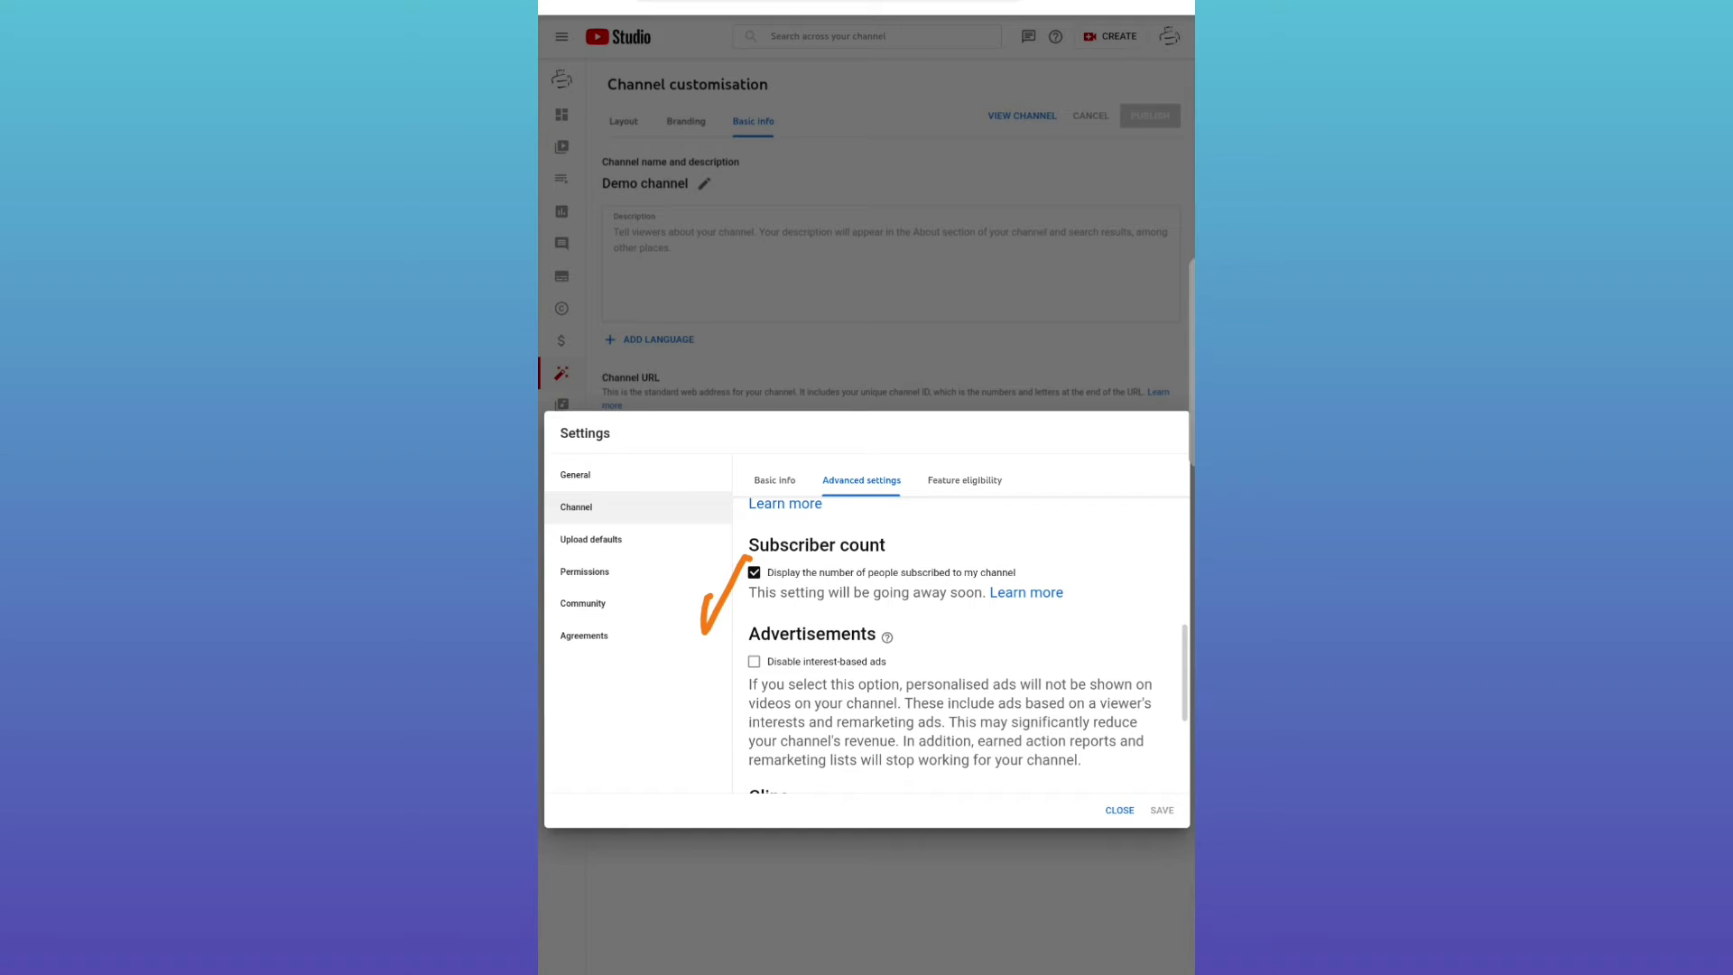
scroll(968, 646, "down", 3)
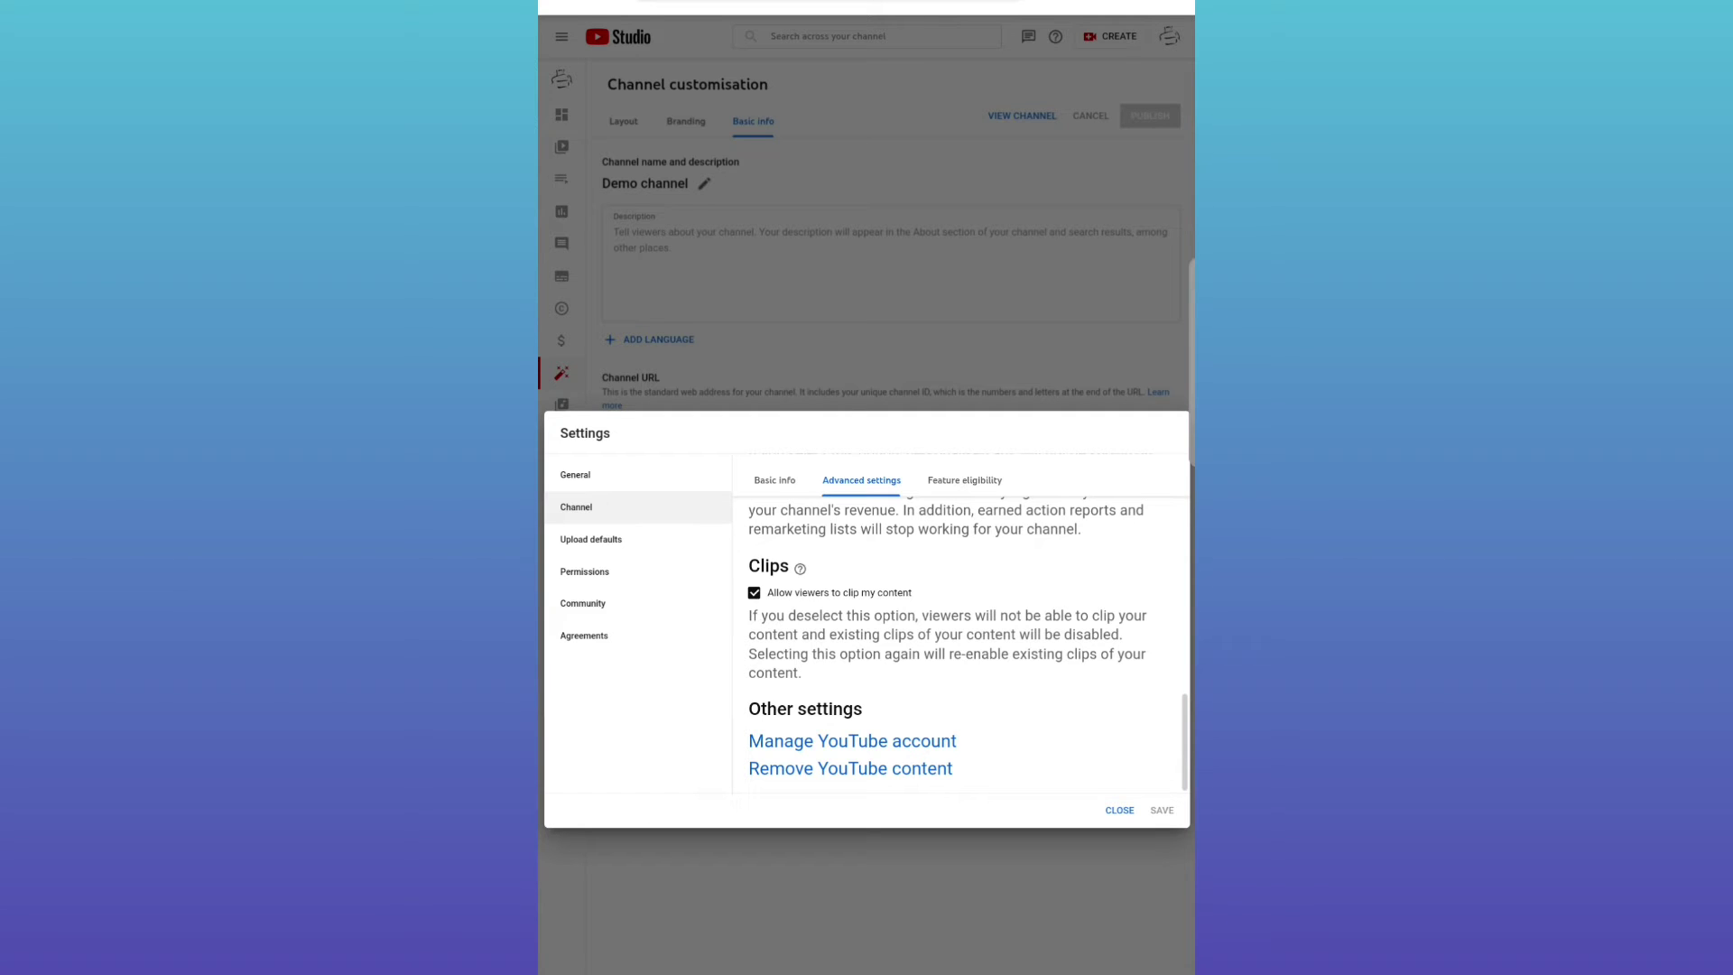
left_click(964, 480)
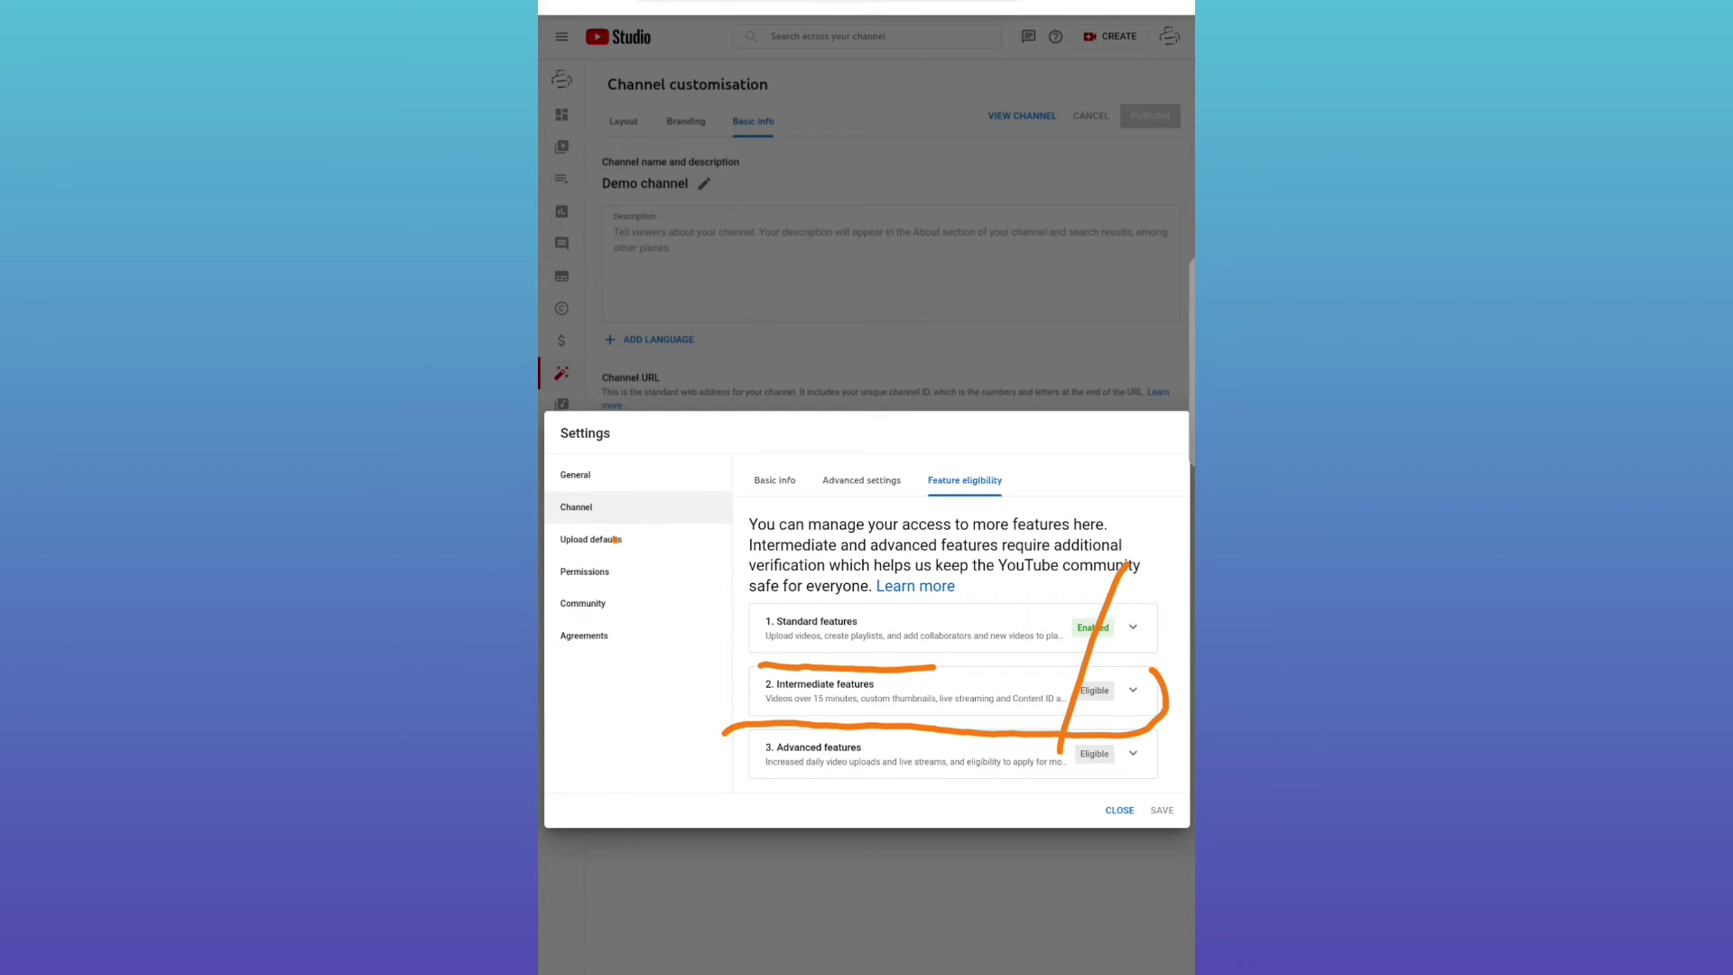
Set the default visibility for uploaded videos to Unlisted
left_click(590, 539)
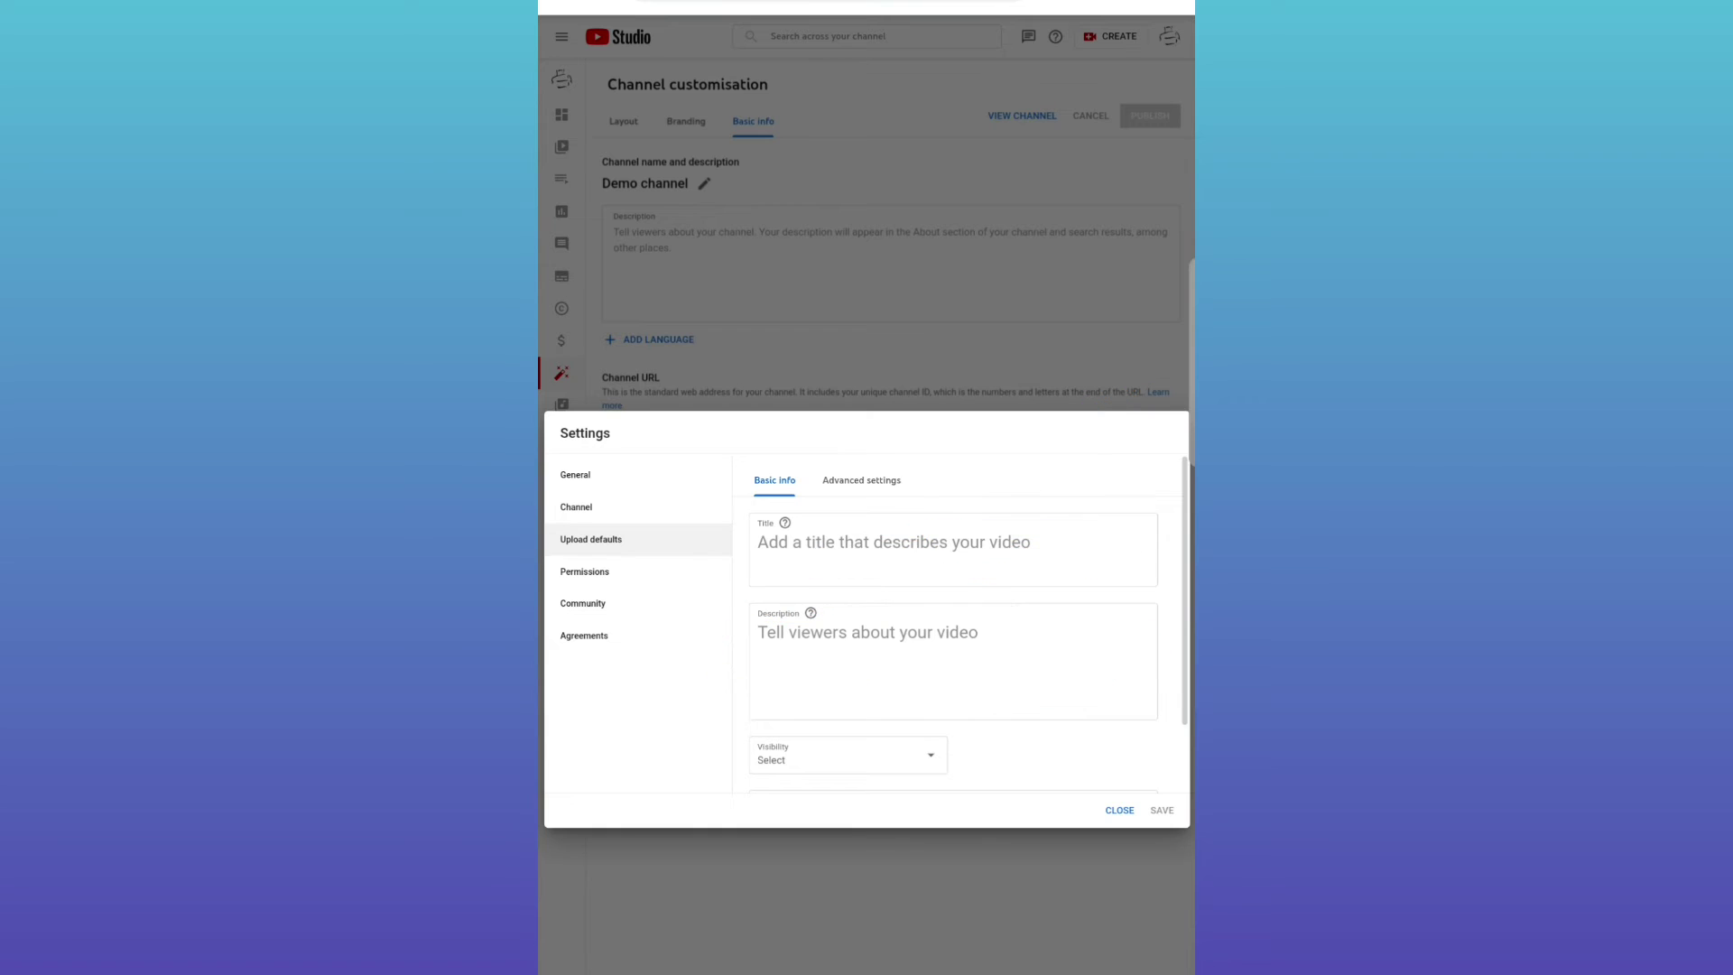
left_click(917, 754)
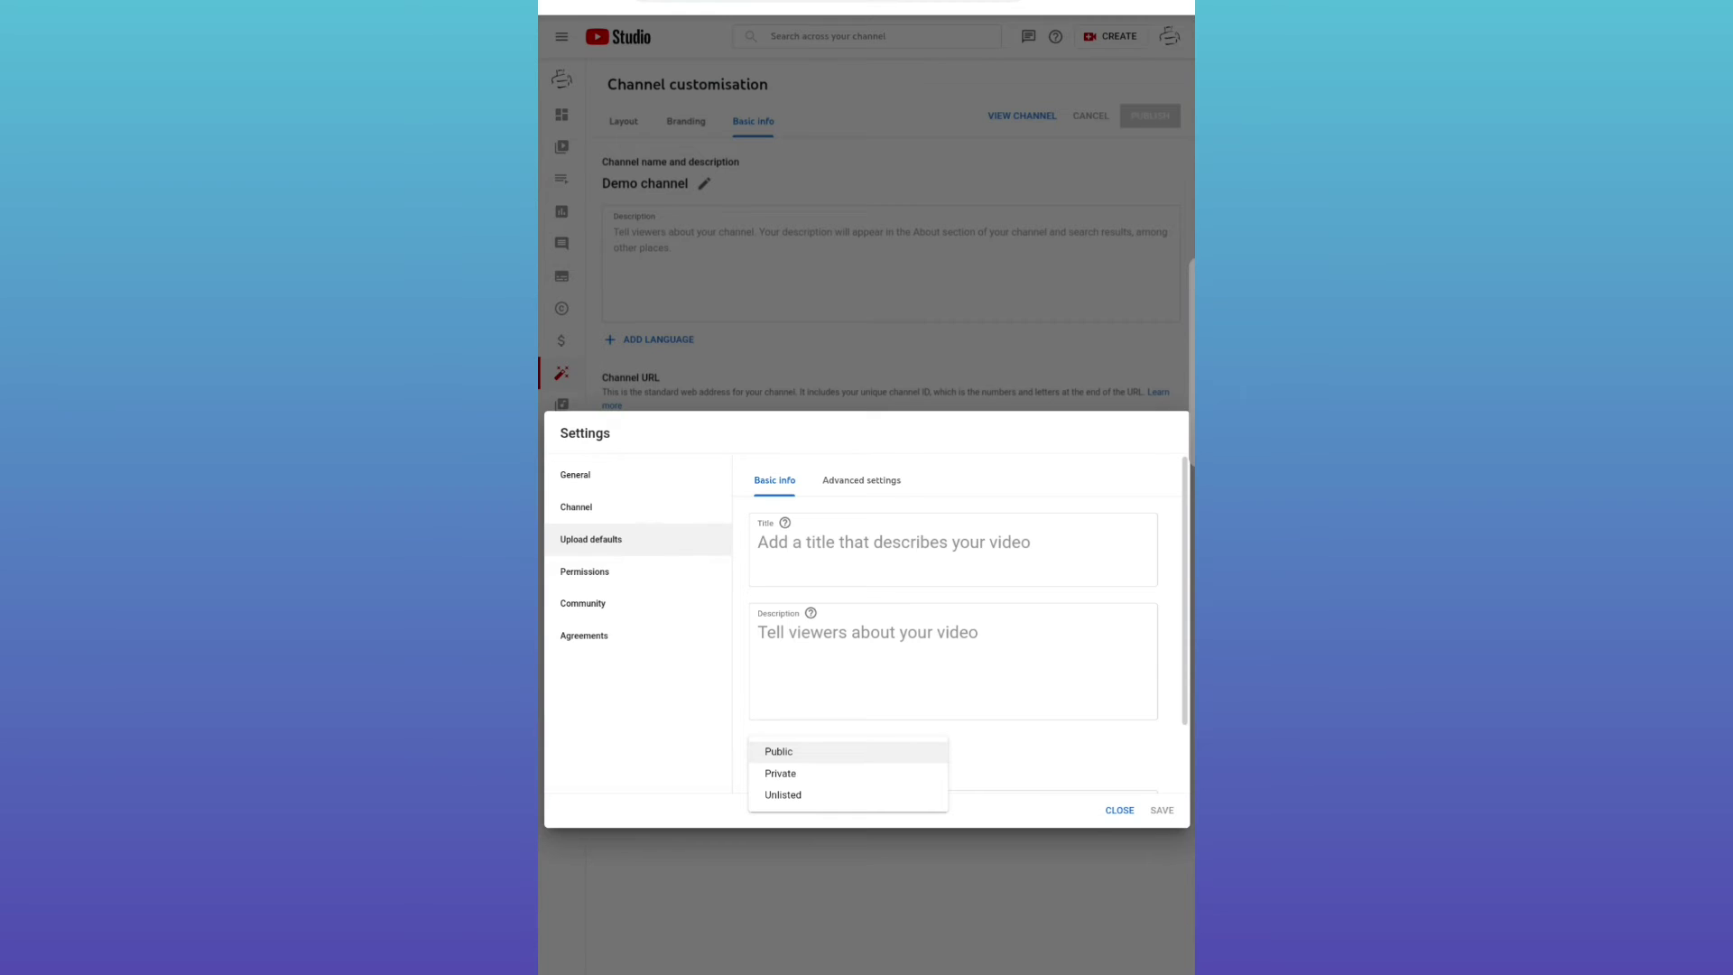
left_click(782, 795)
scroll(957, 632, "down", 1)
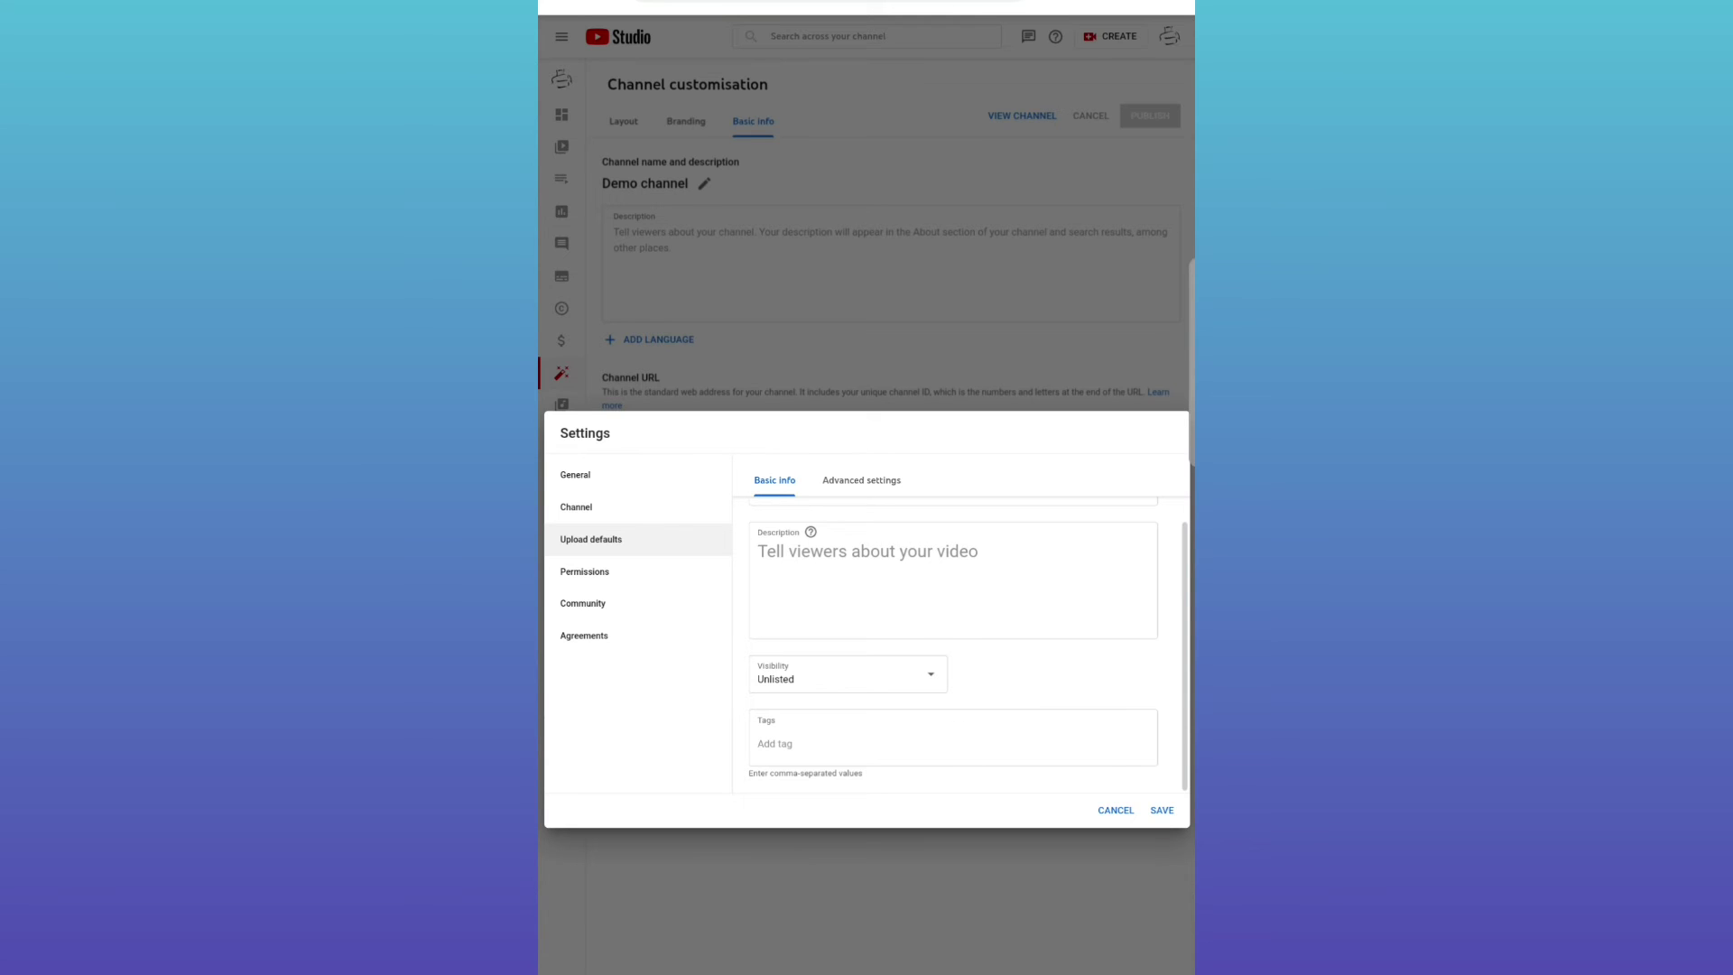
Examine the licence and category options in the advanced settings of the upload defaults
left_click(861, 480)
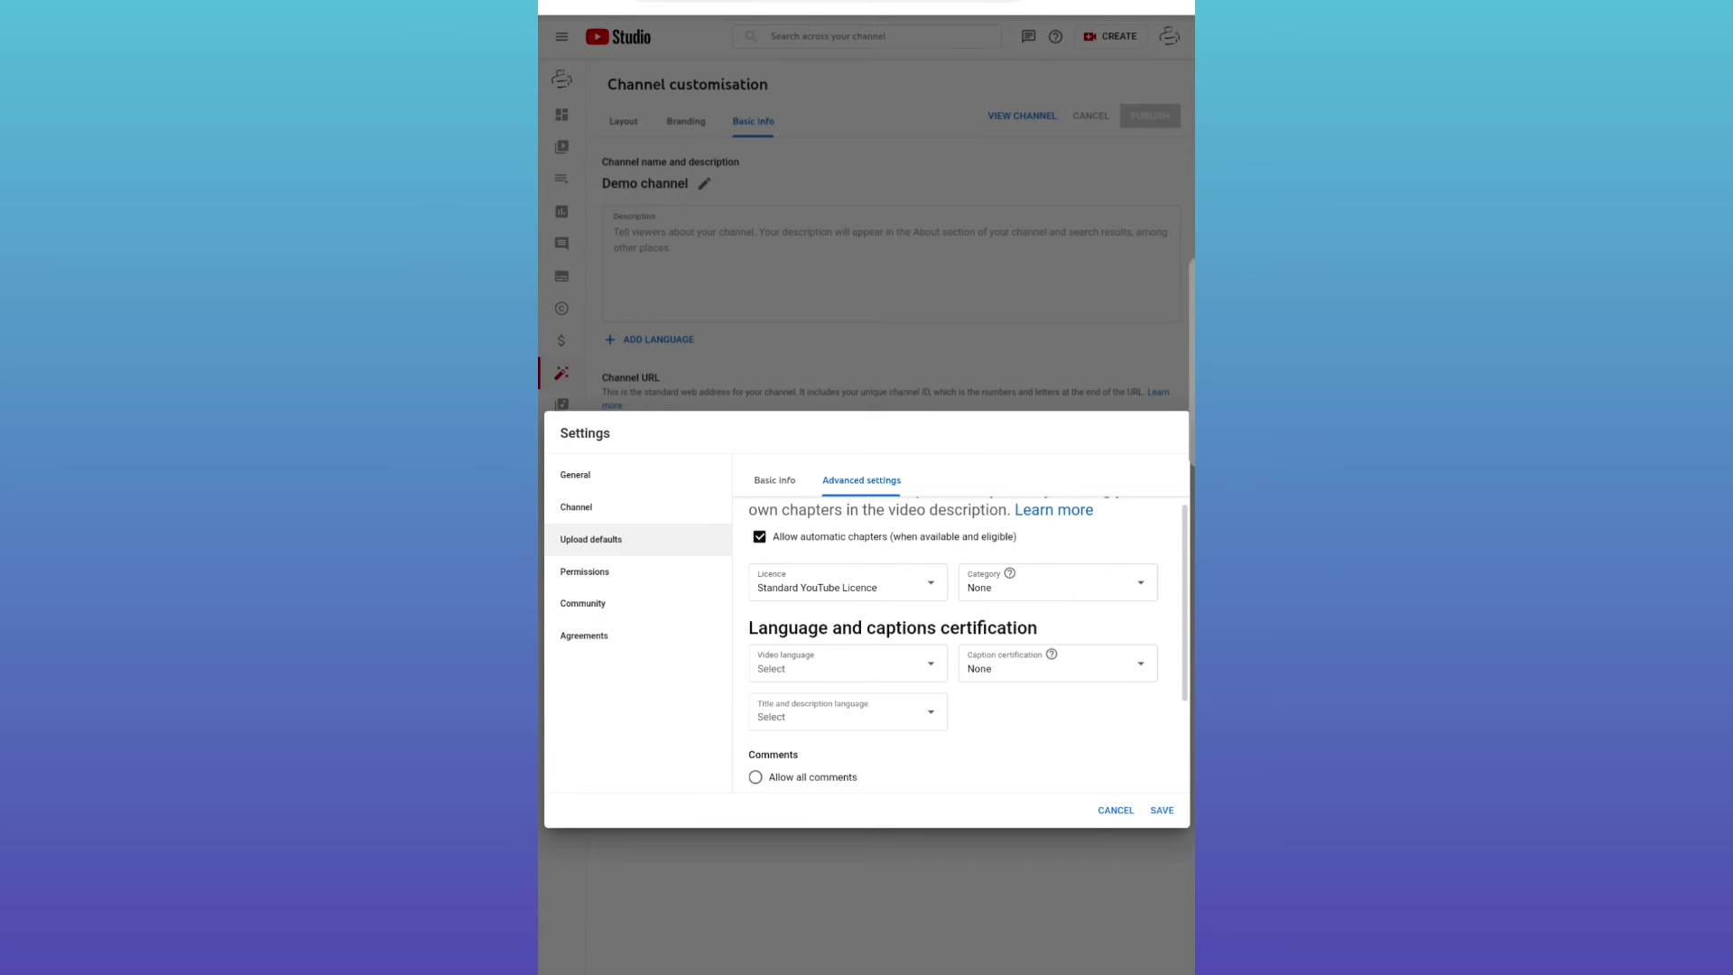
left_click(846, 581)
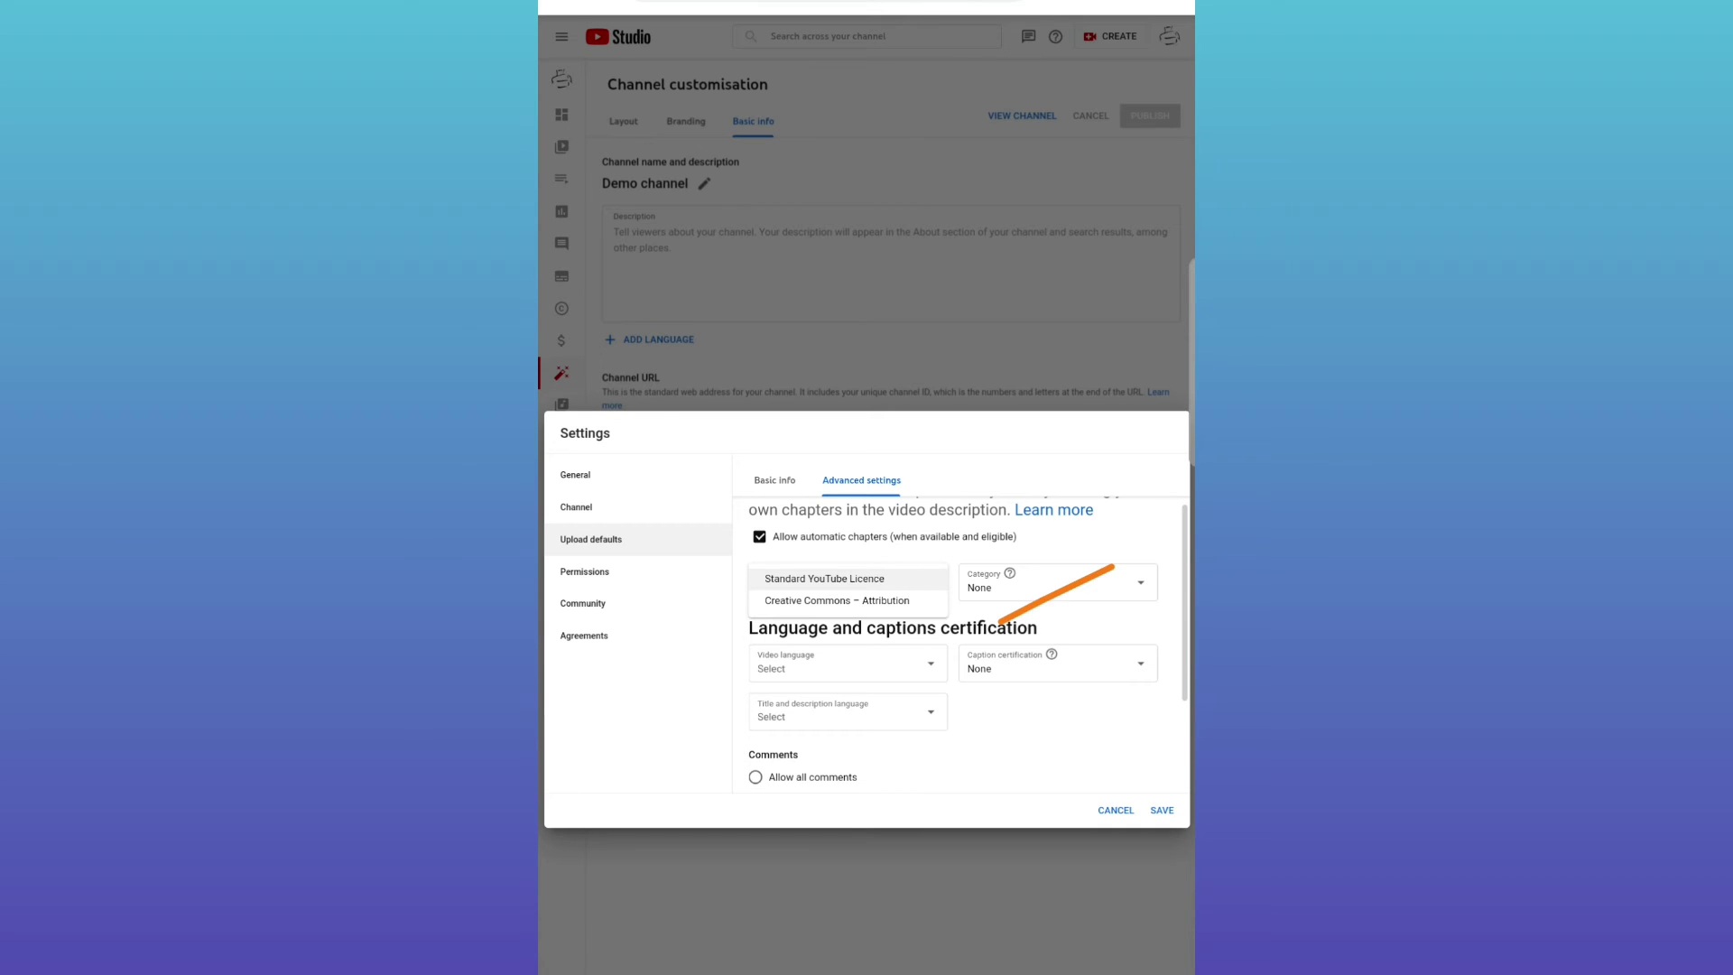
left_click(1058, 583)
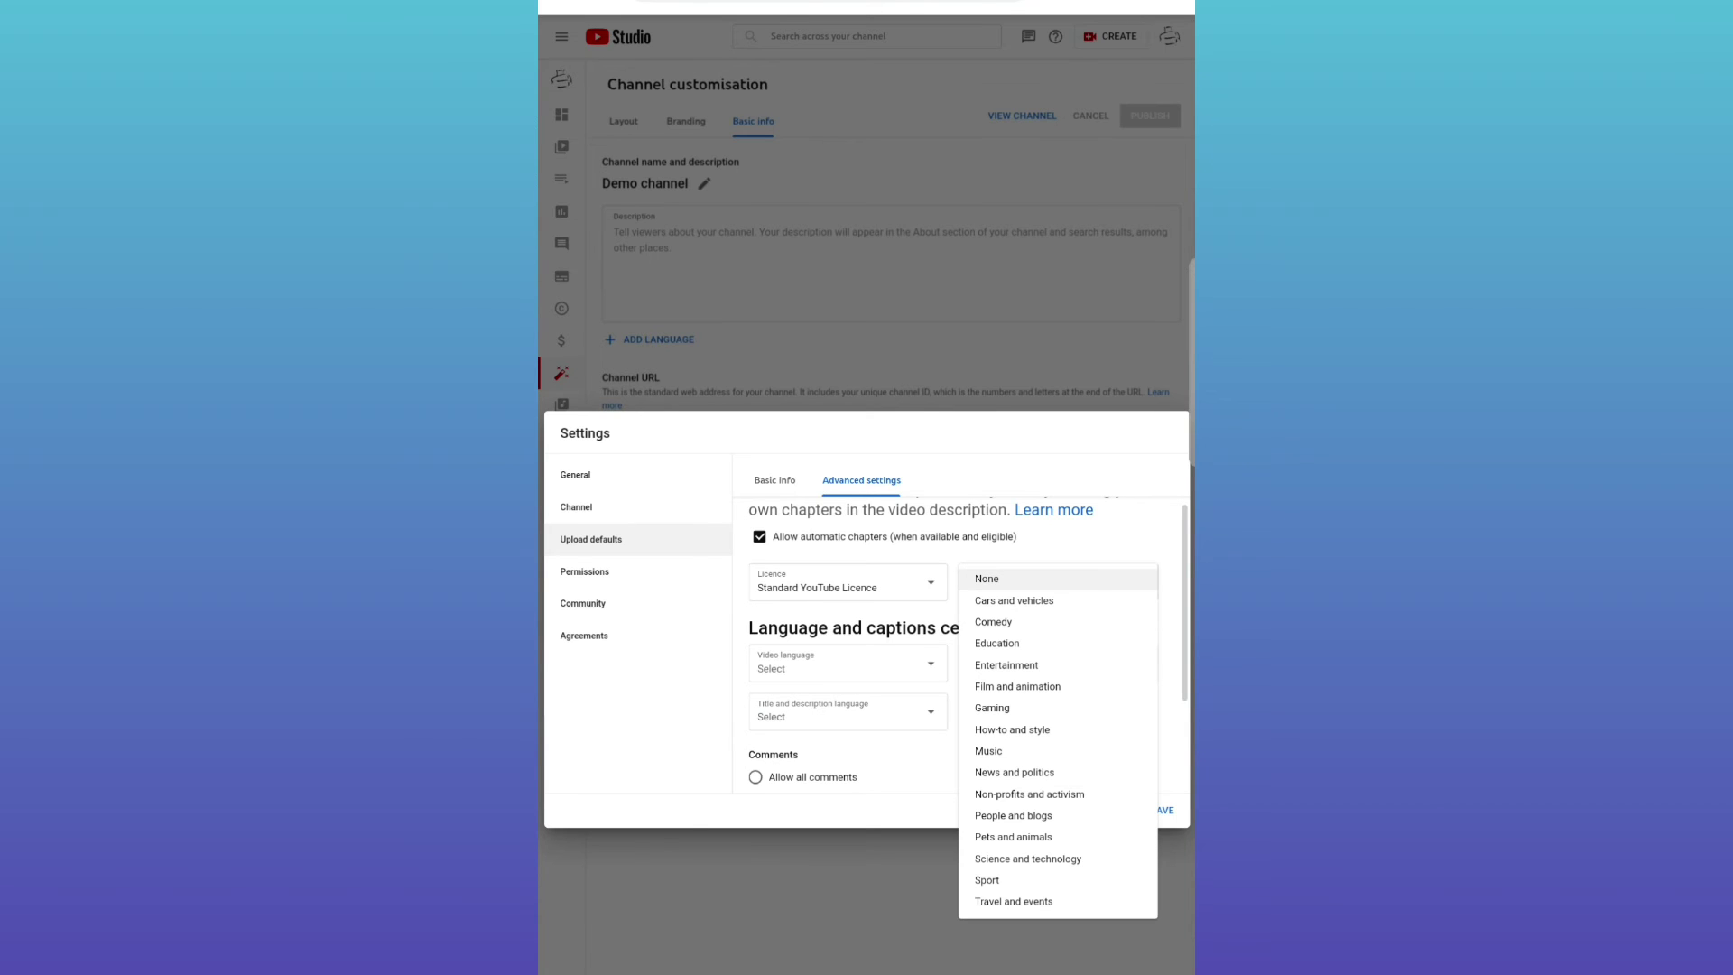
key("Escape")
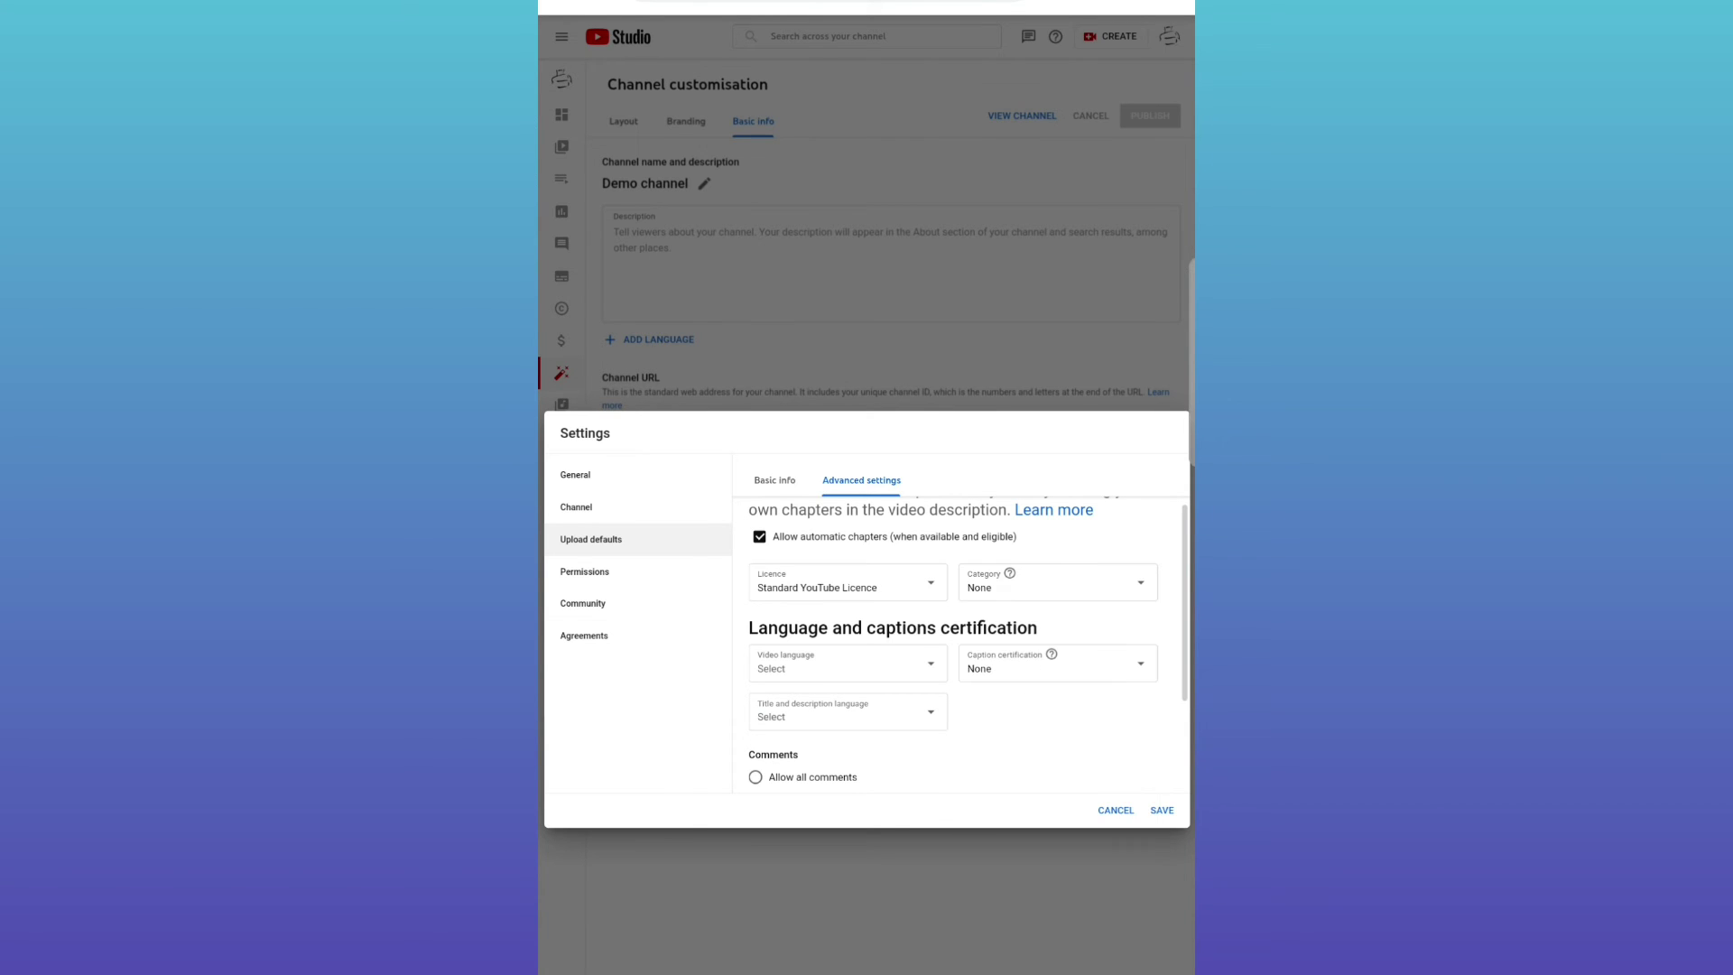
left_click(1106, 582)
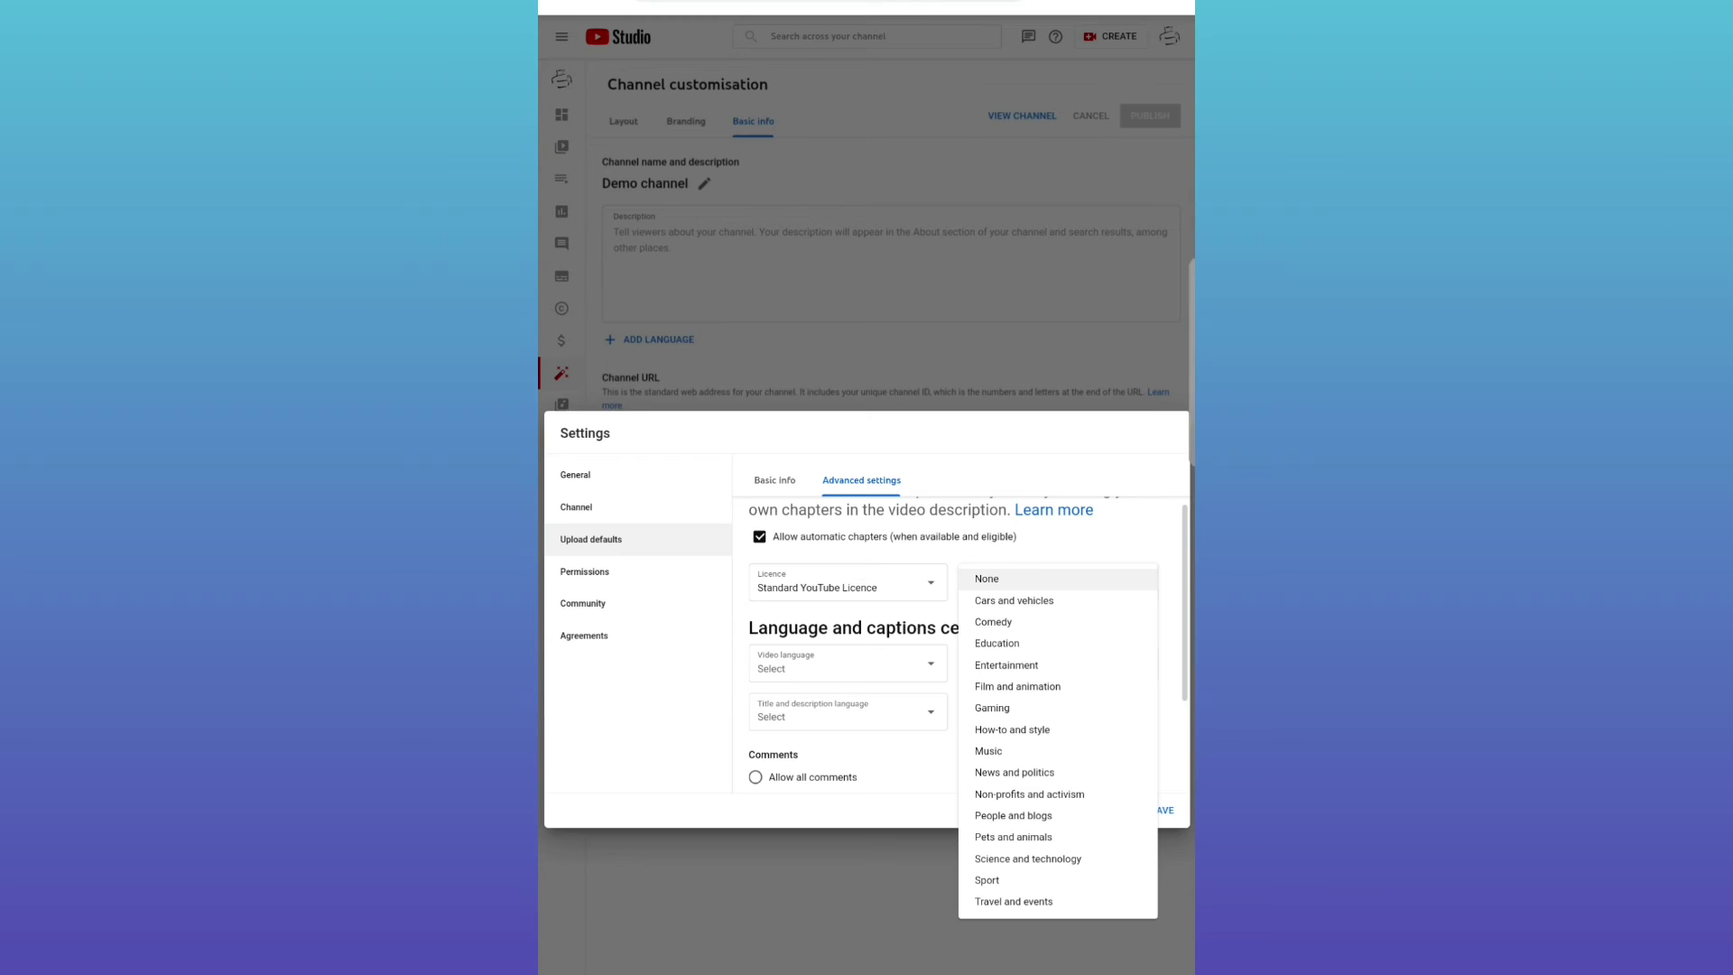
scroll(866, 487, "down", 1)
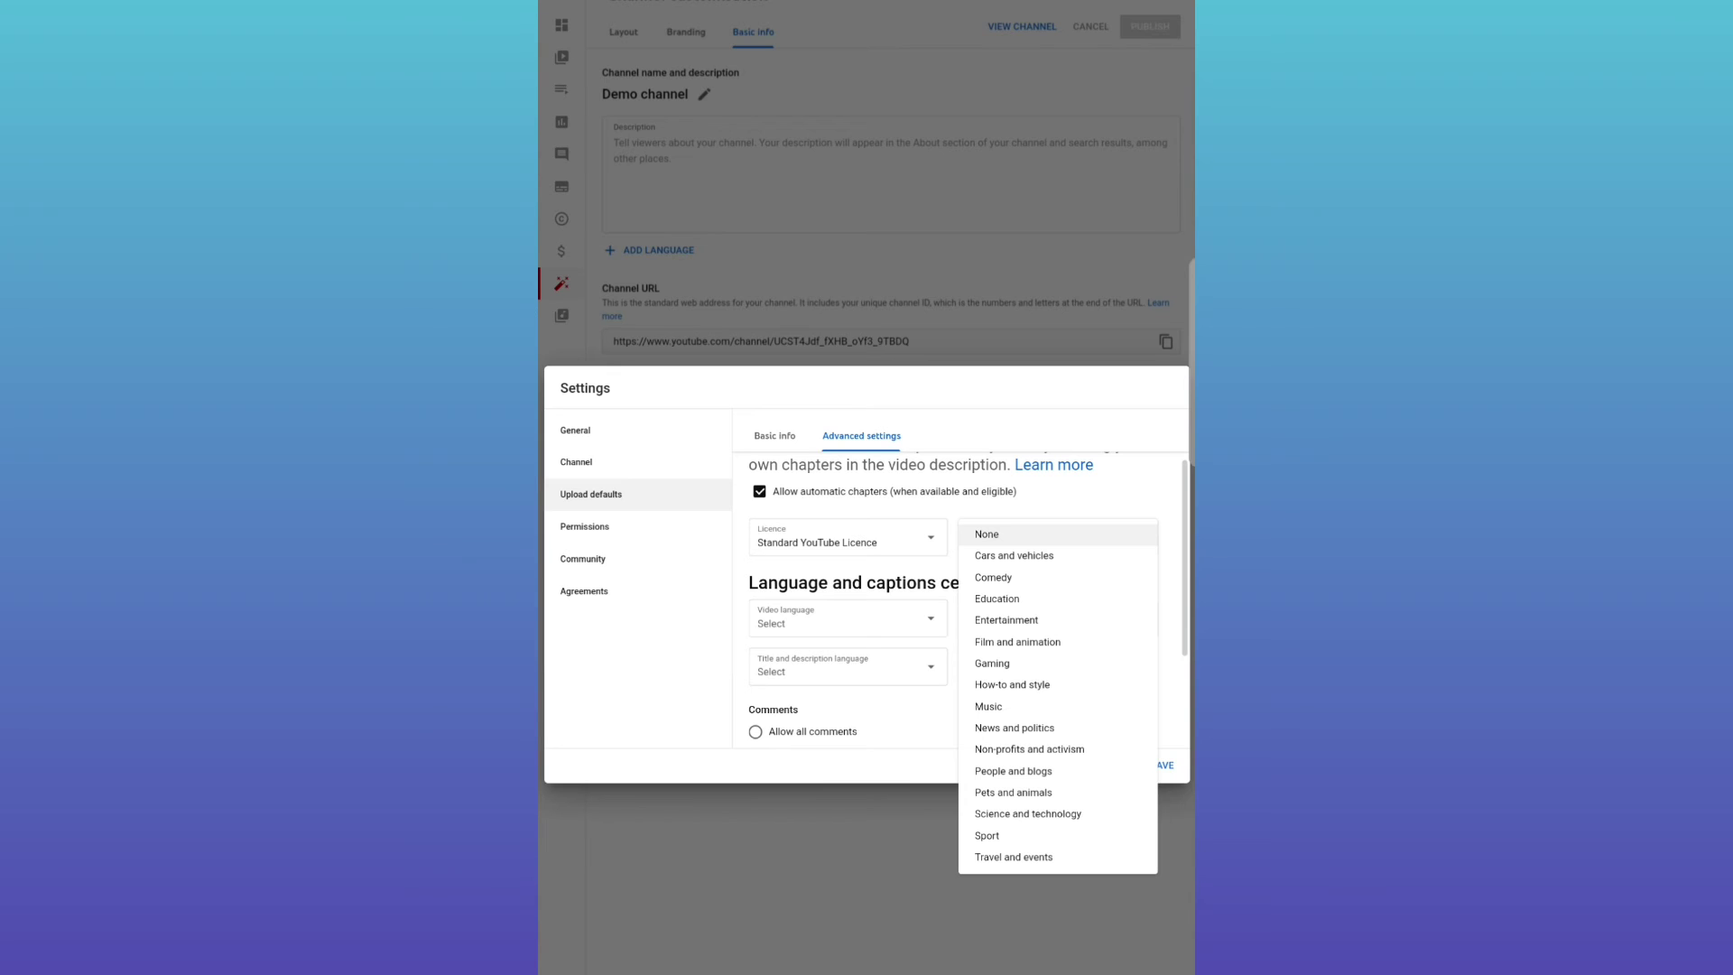
key("Escape")
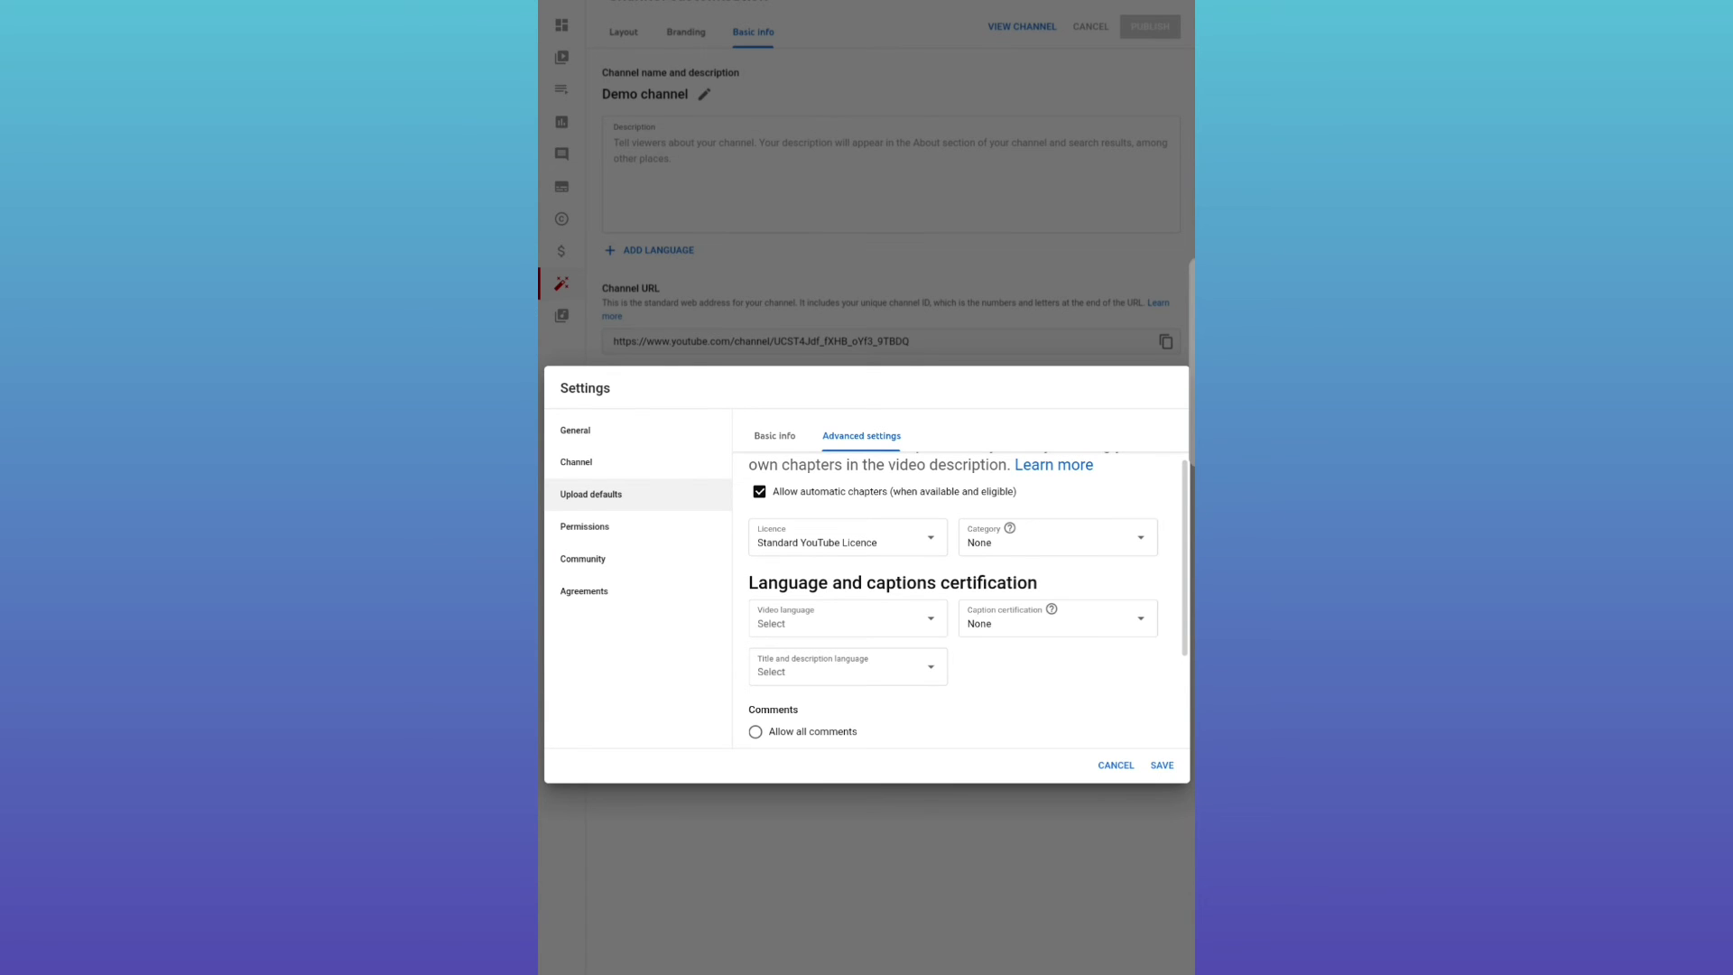
left_click(1103, 537)
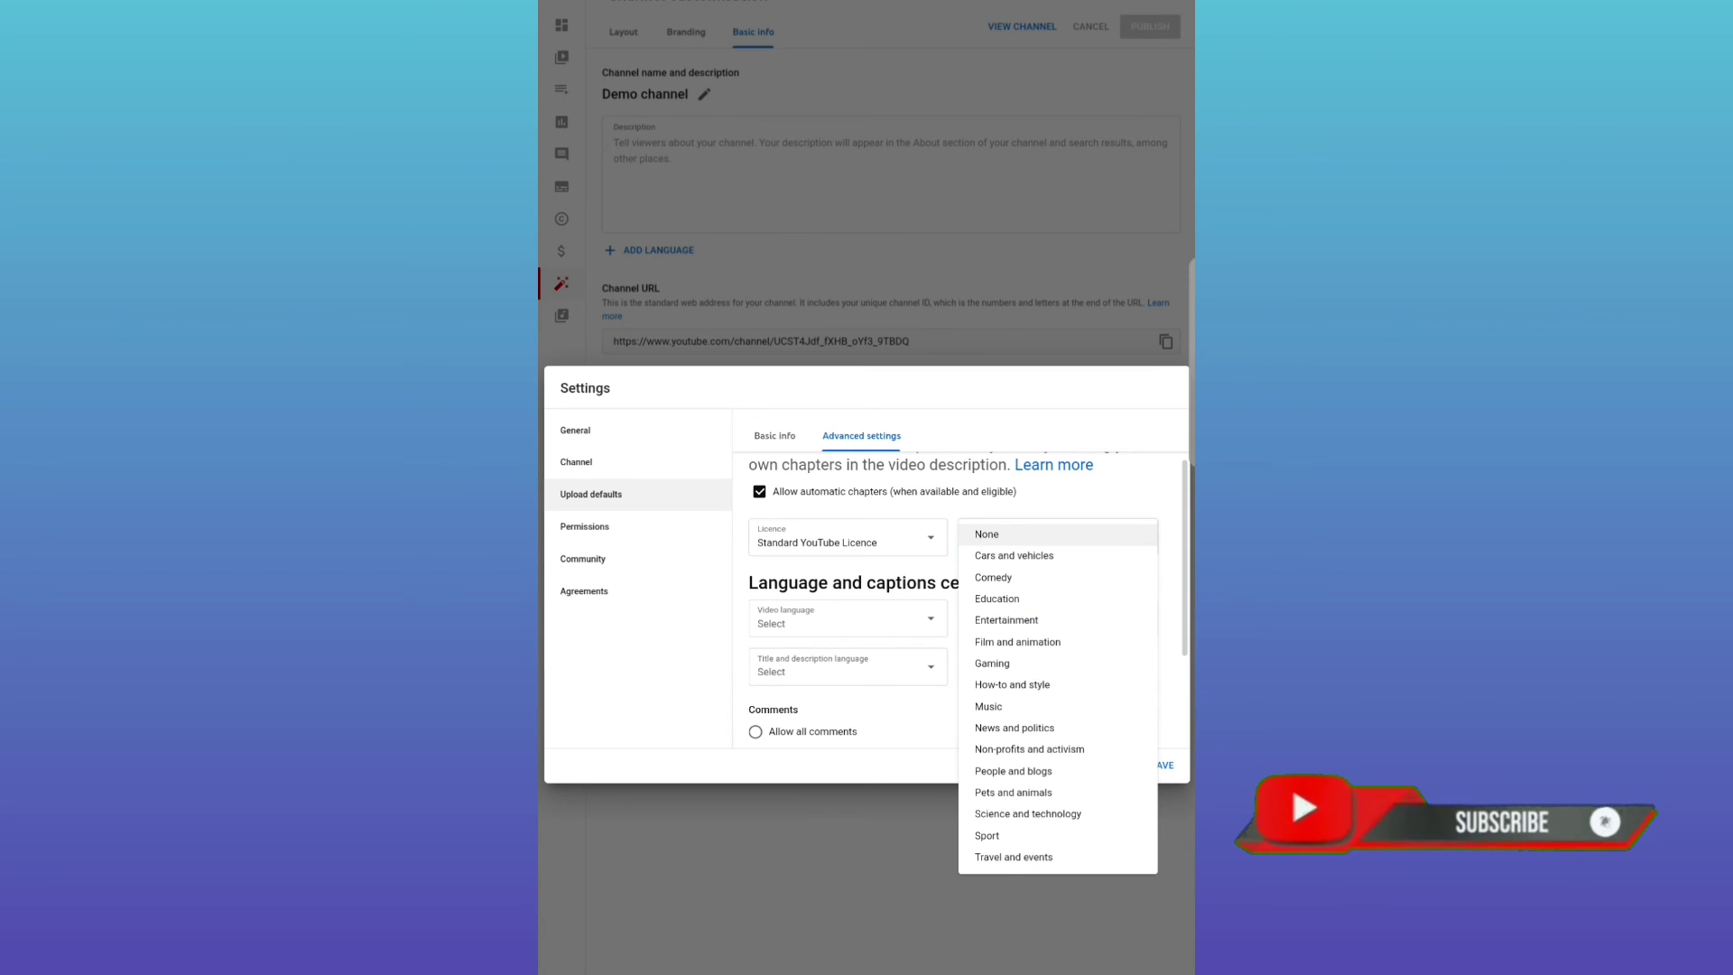
key("Escape")
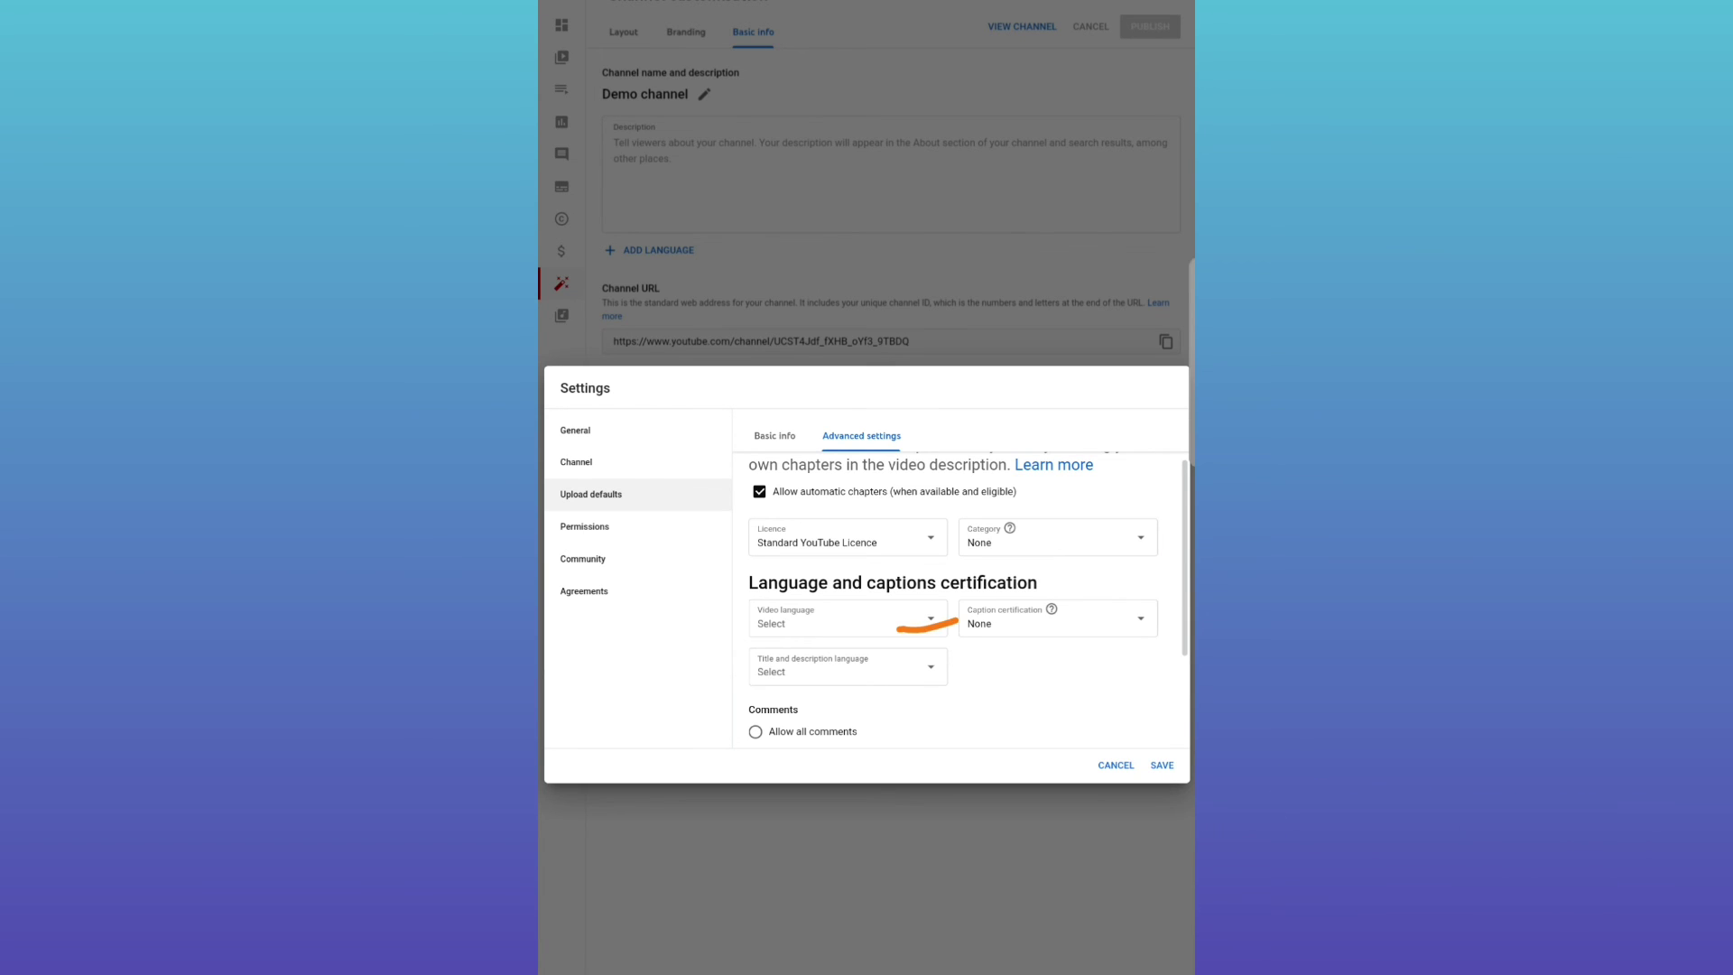
Set the default video language for uploads to Chinese (China)
left_click(930, 620)
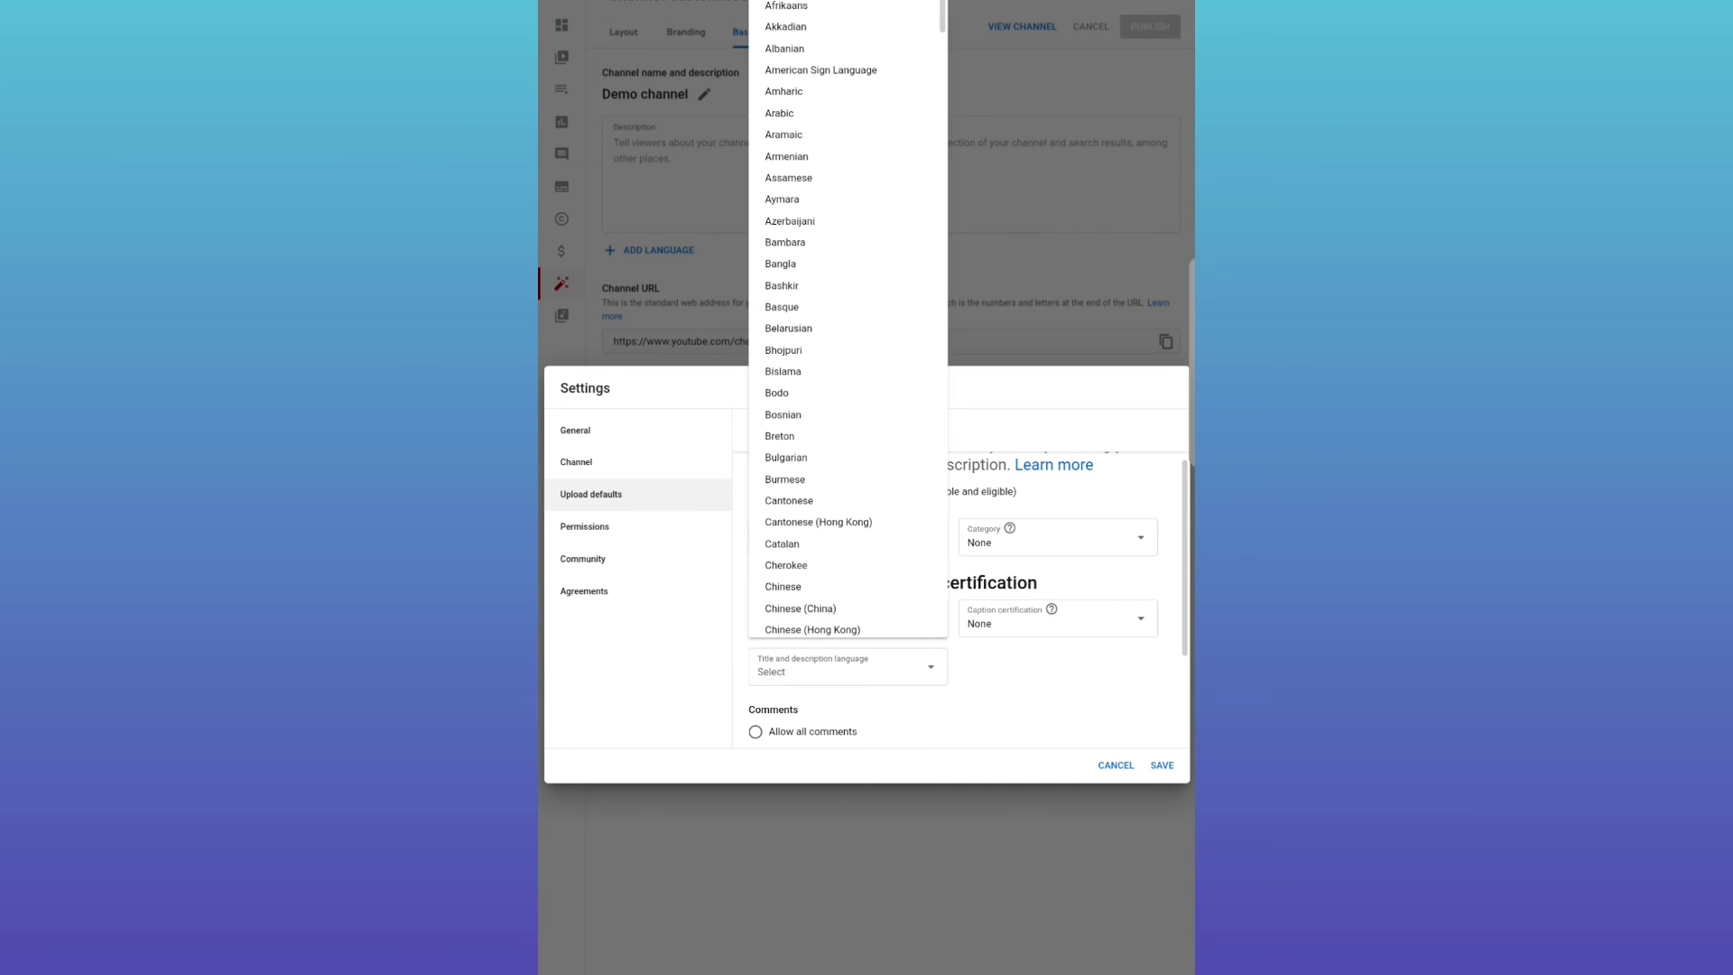
left_click(804, 609)
left_click(927, 618)
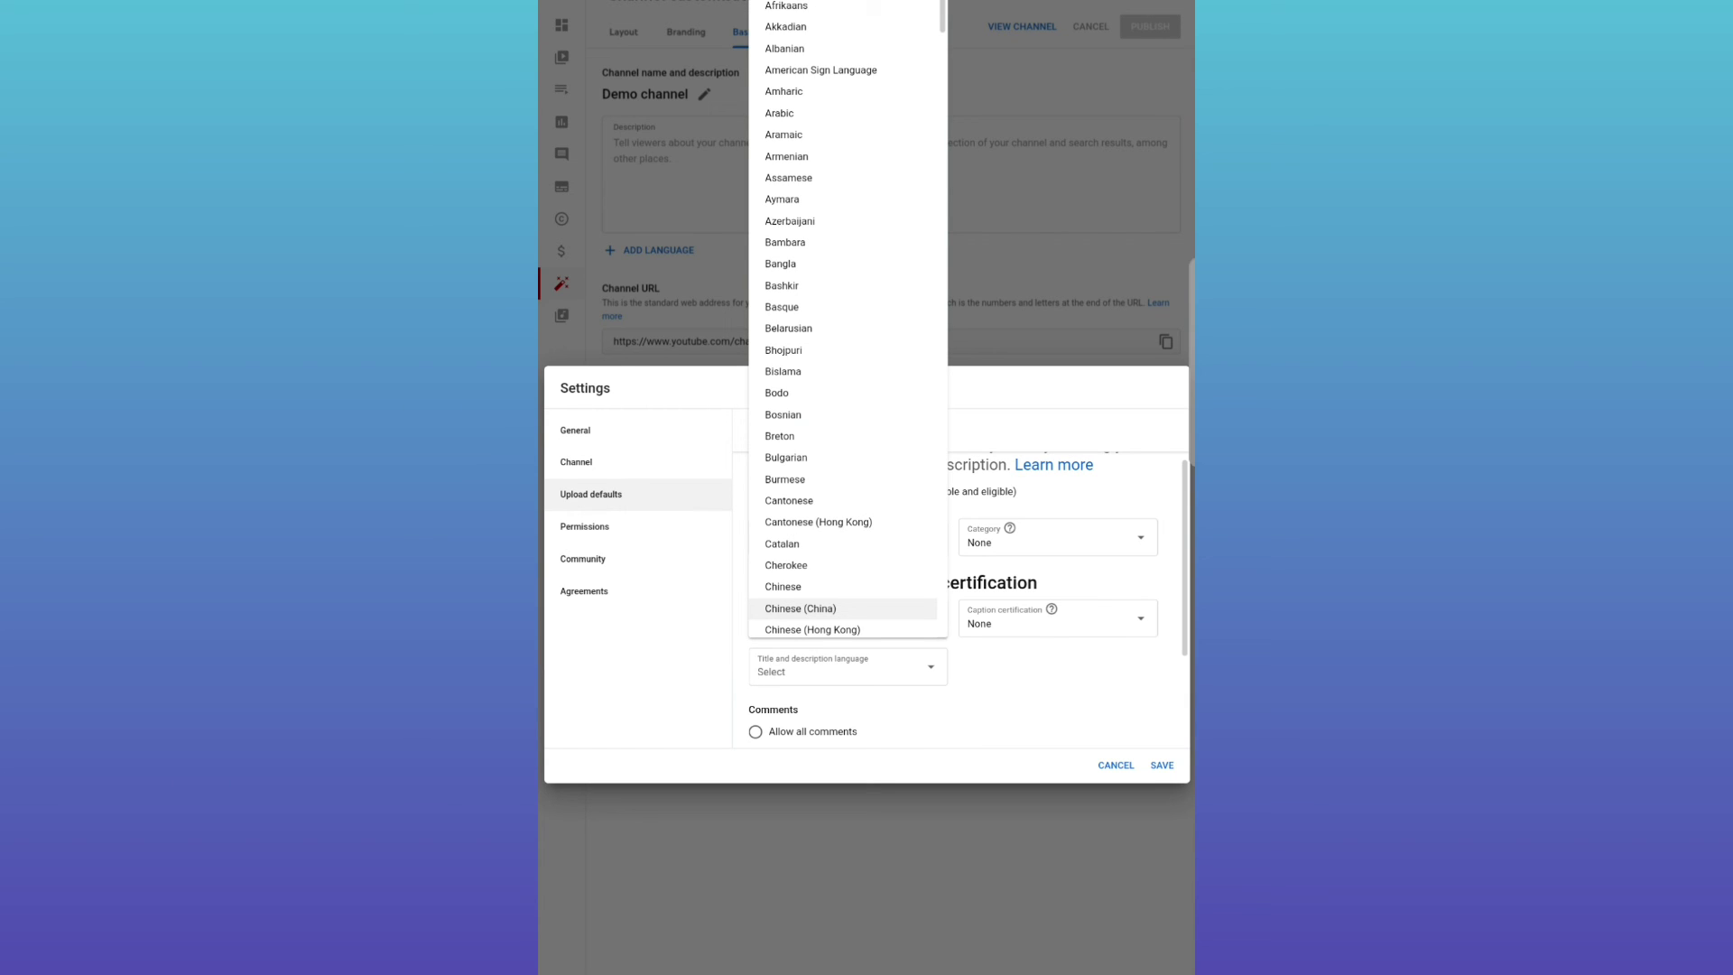
key("Escape")
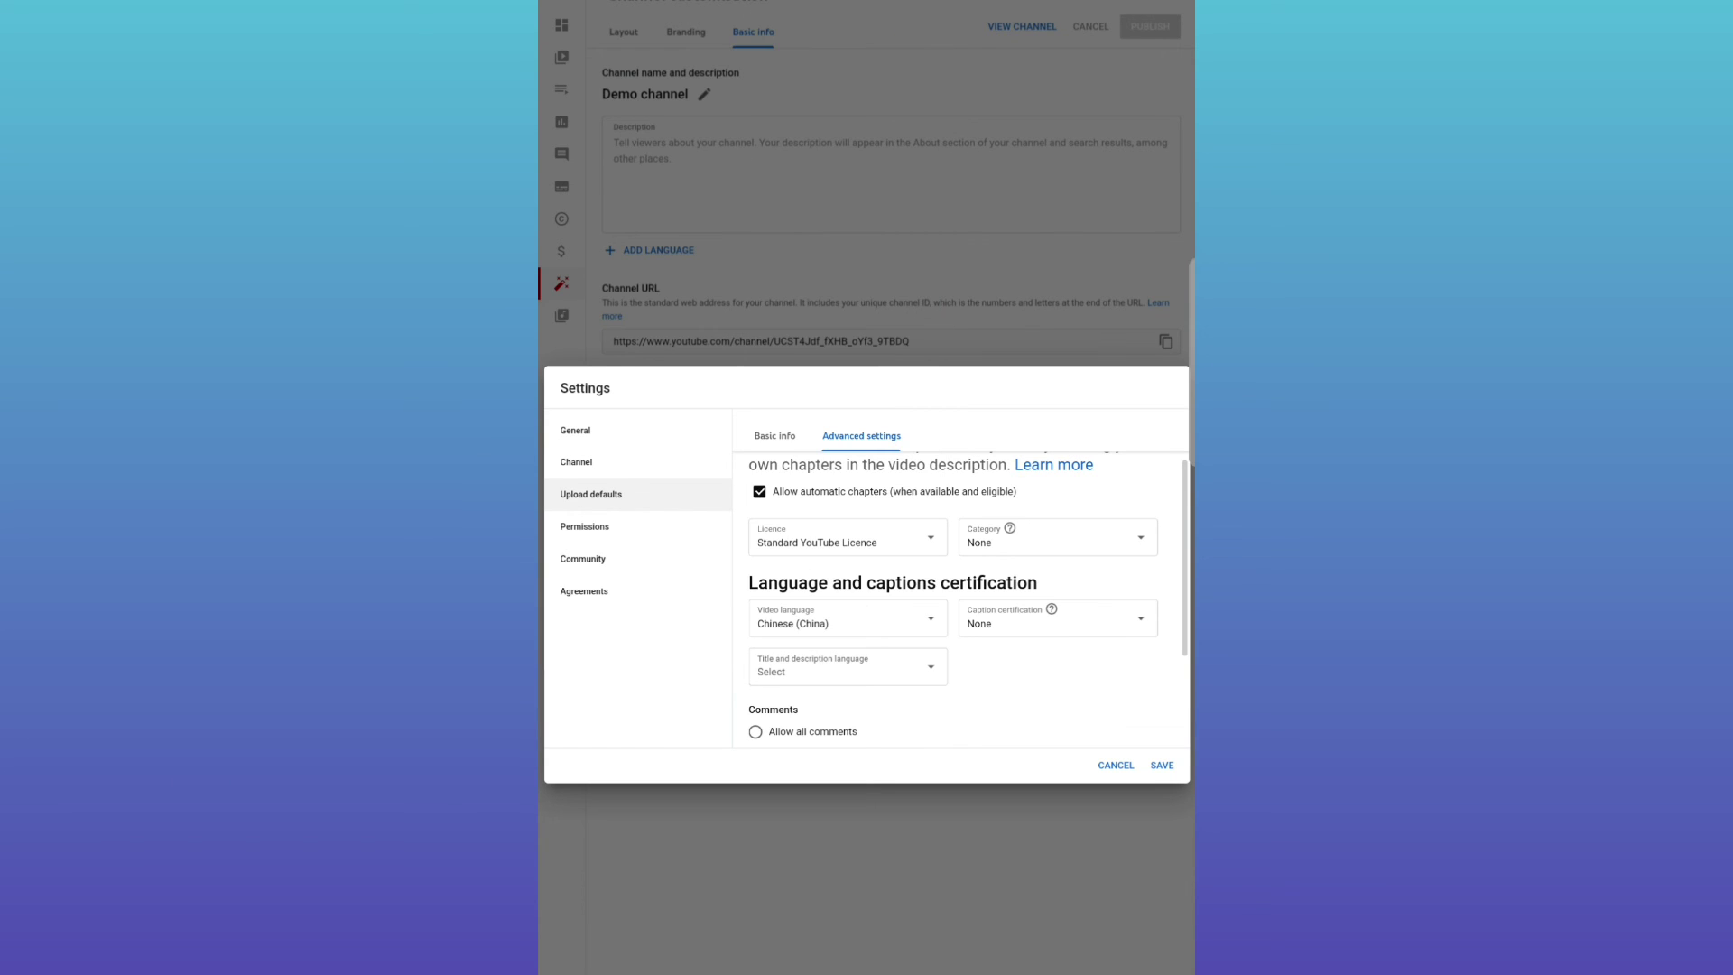
Set the default title and description language for uploads to Hindi
left_click(939, 676)
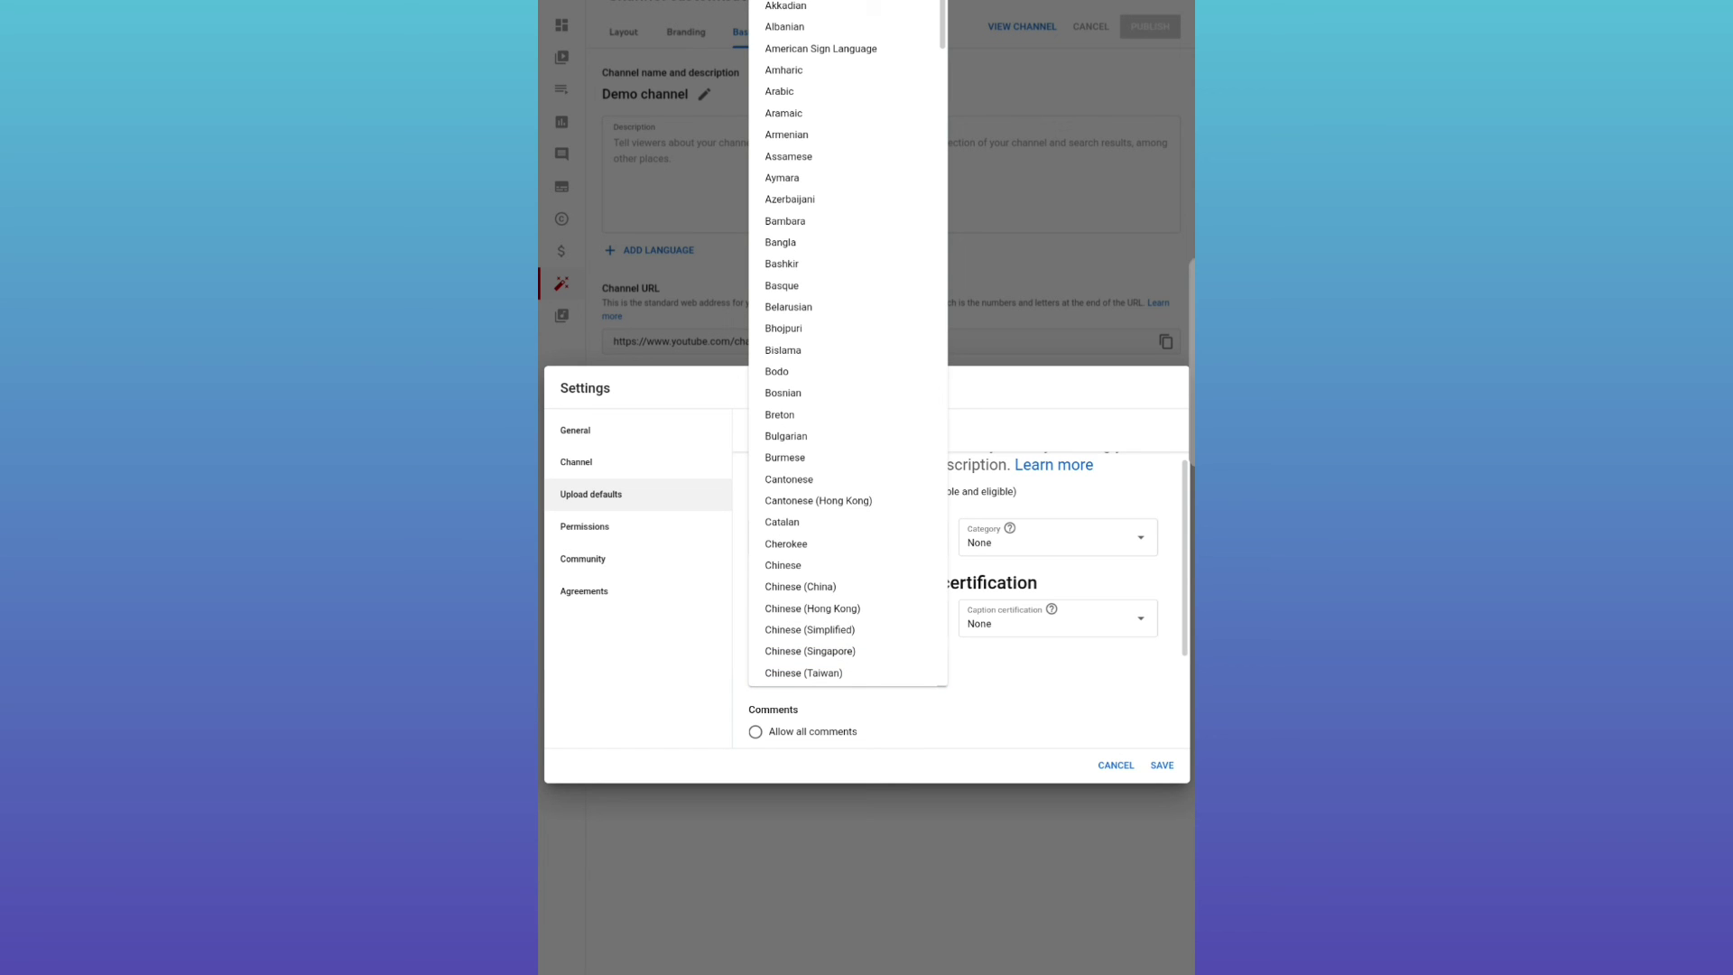
scroll(849, 343, "down", 5)
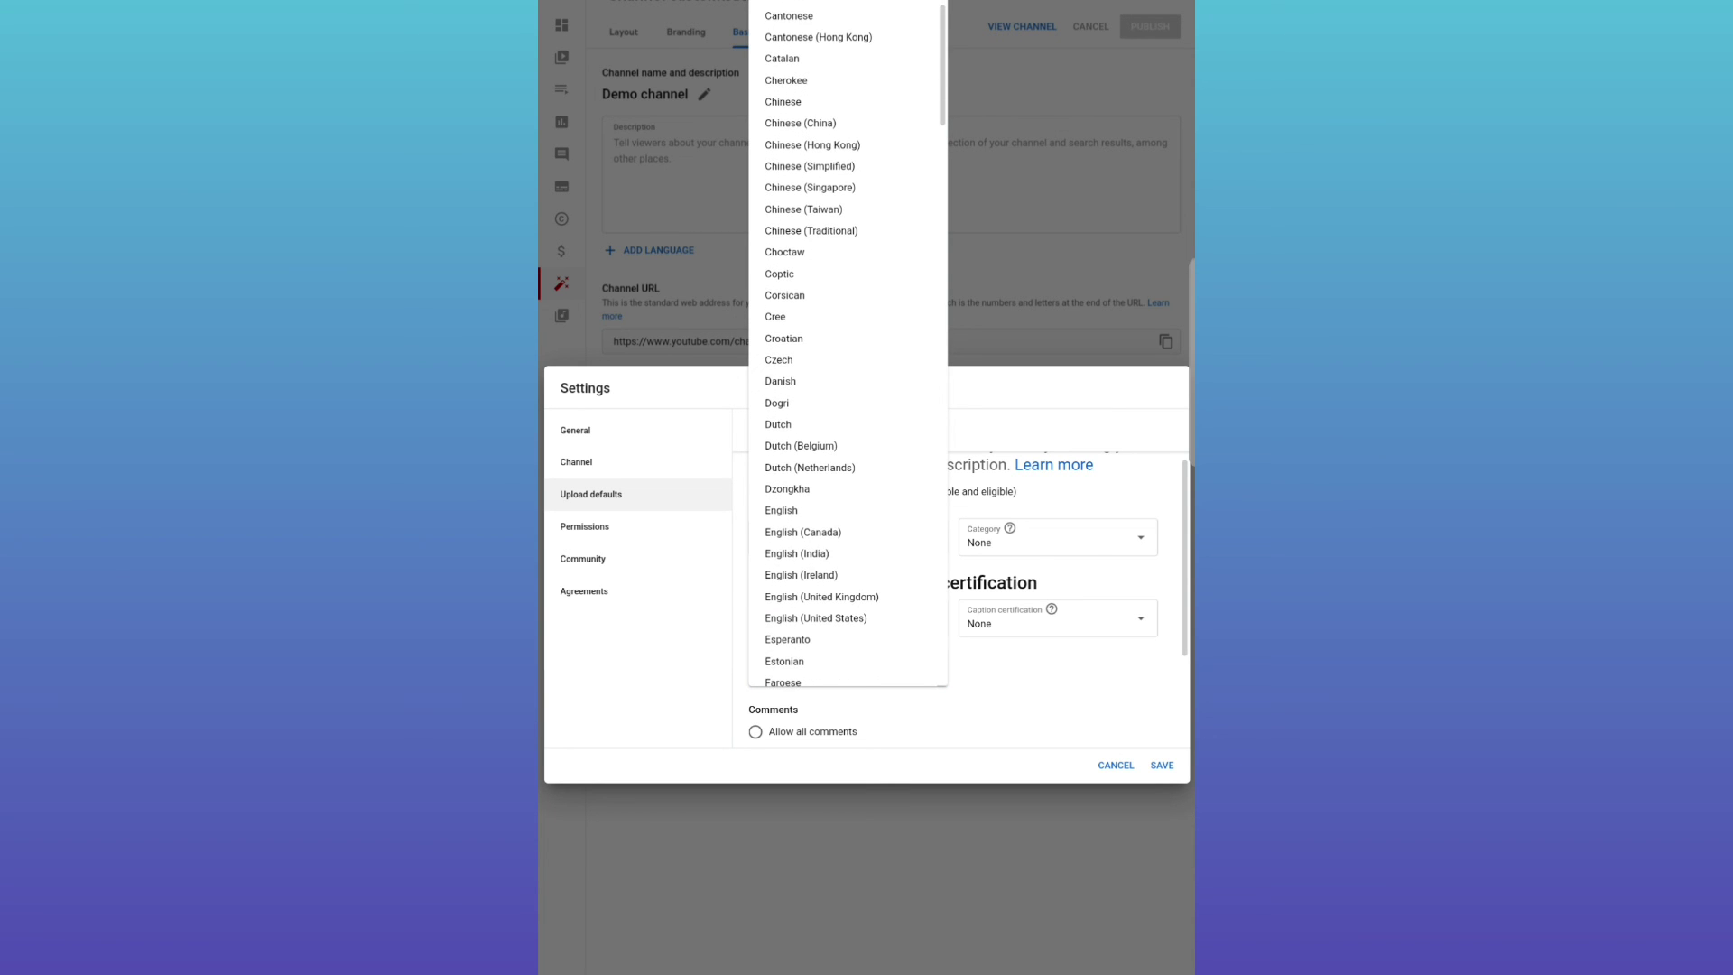
scroll(849, 343, "down", 4)
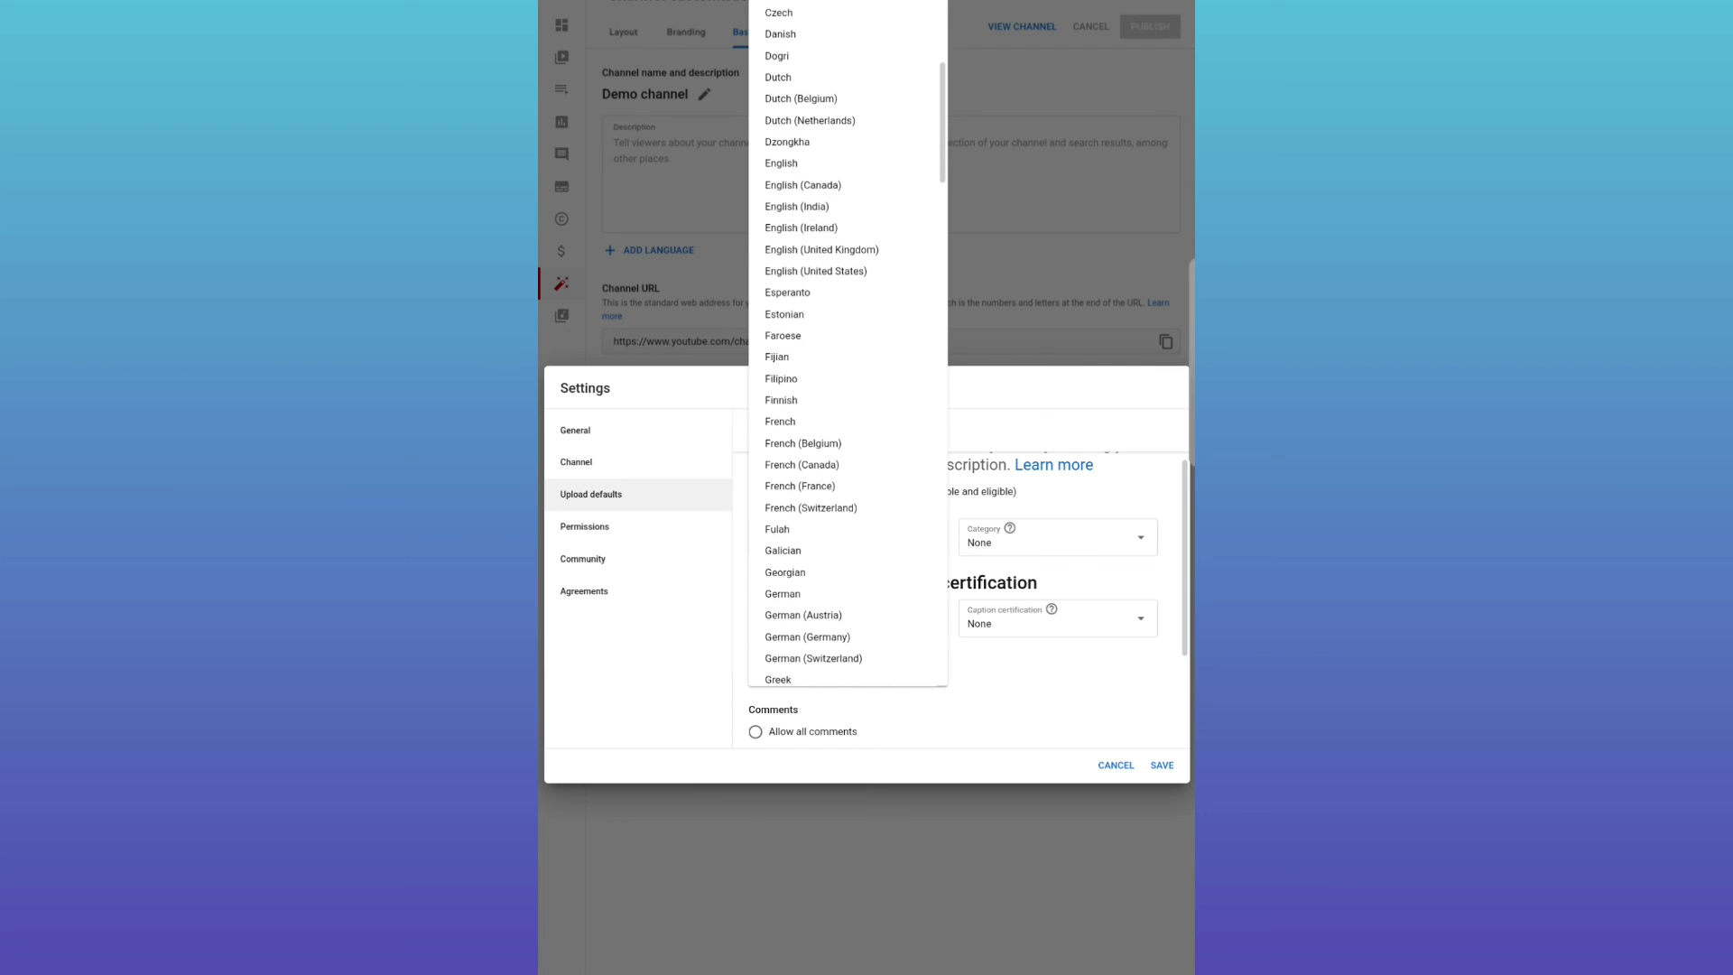
scroll(848, 343, "down", 2)
left_click(778, 668)
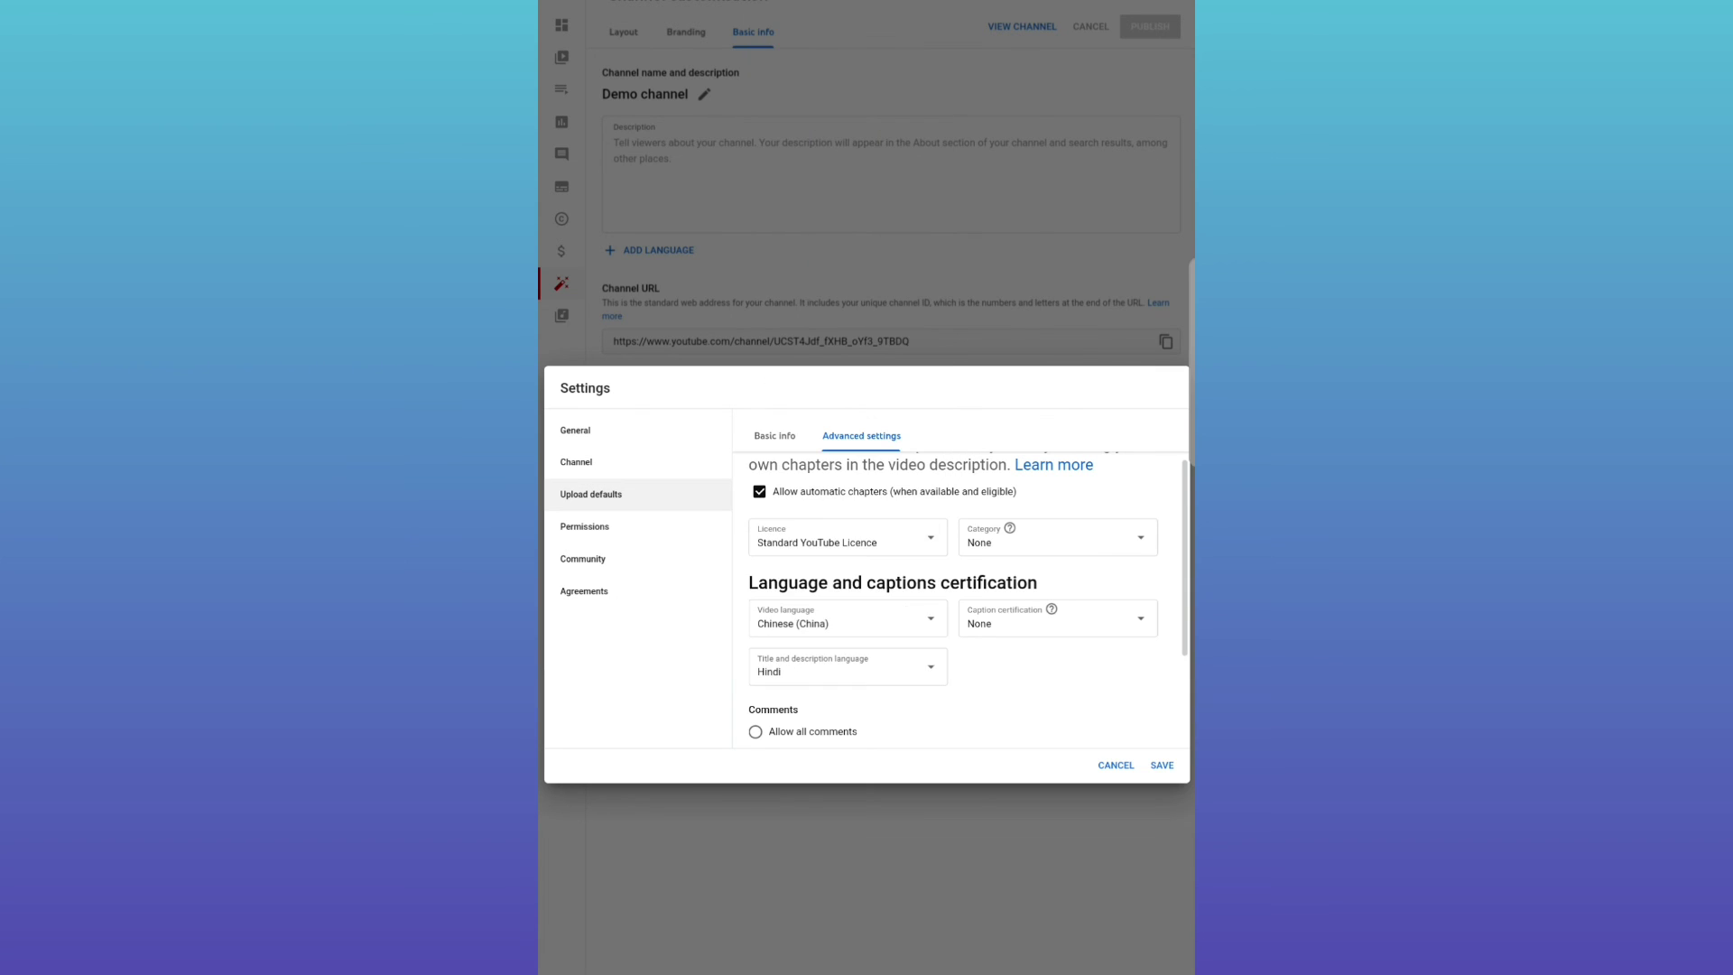
Toggle the option to show how many viewers like the video on and back off, and save the upload defaults
scroll(1057, 618, "down", 2)
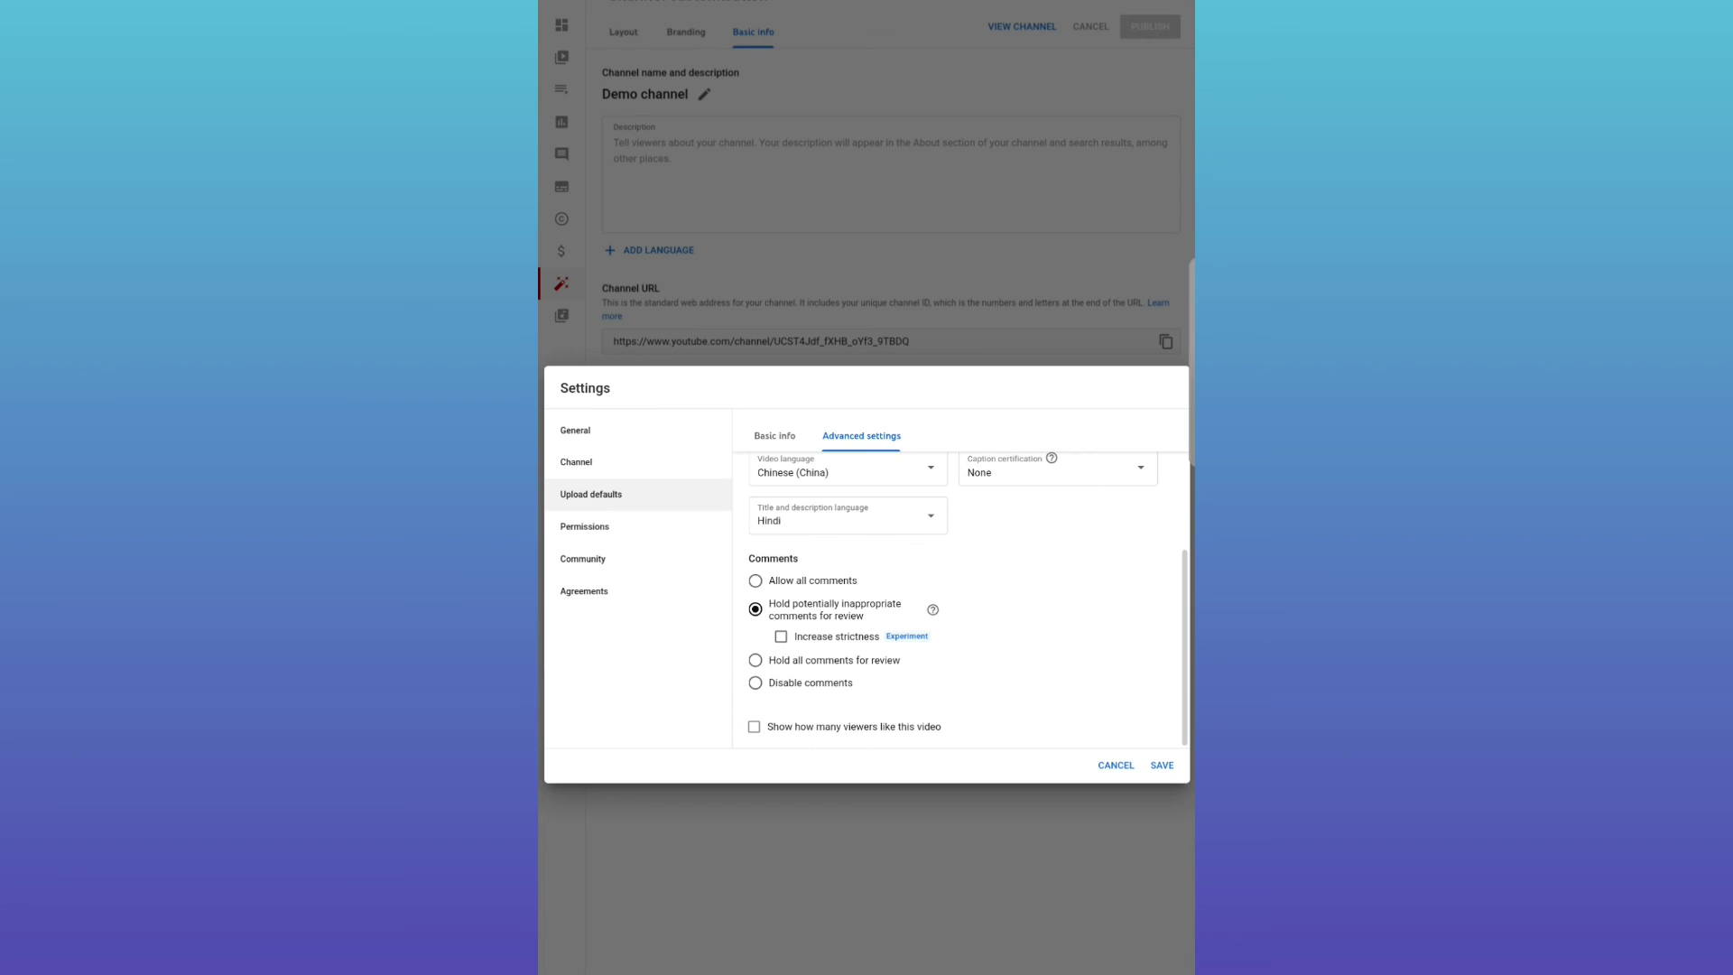
left_click(754, 727)
left_click(754, 727)
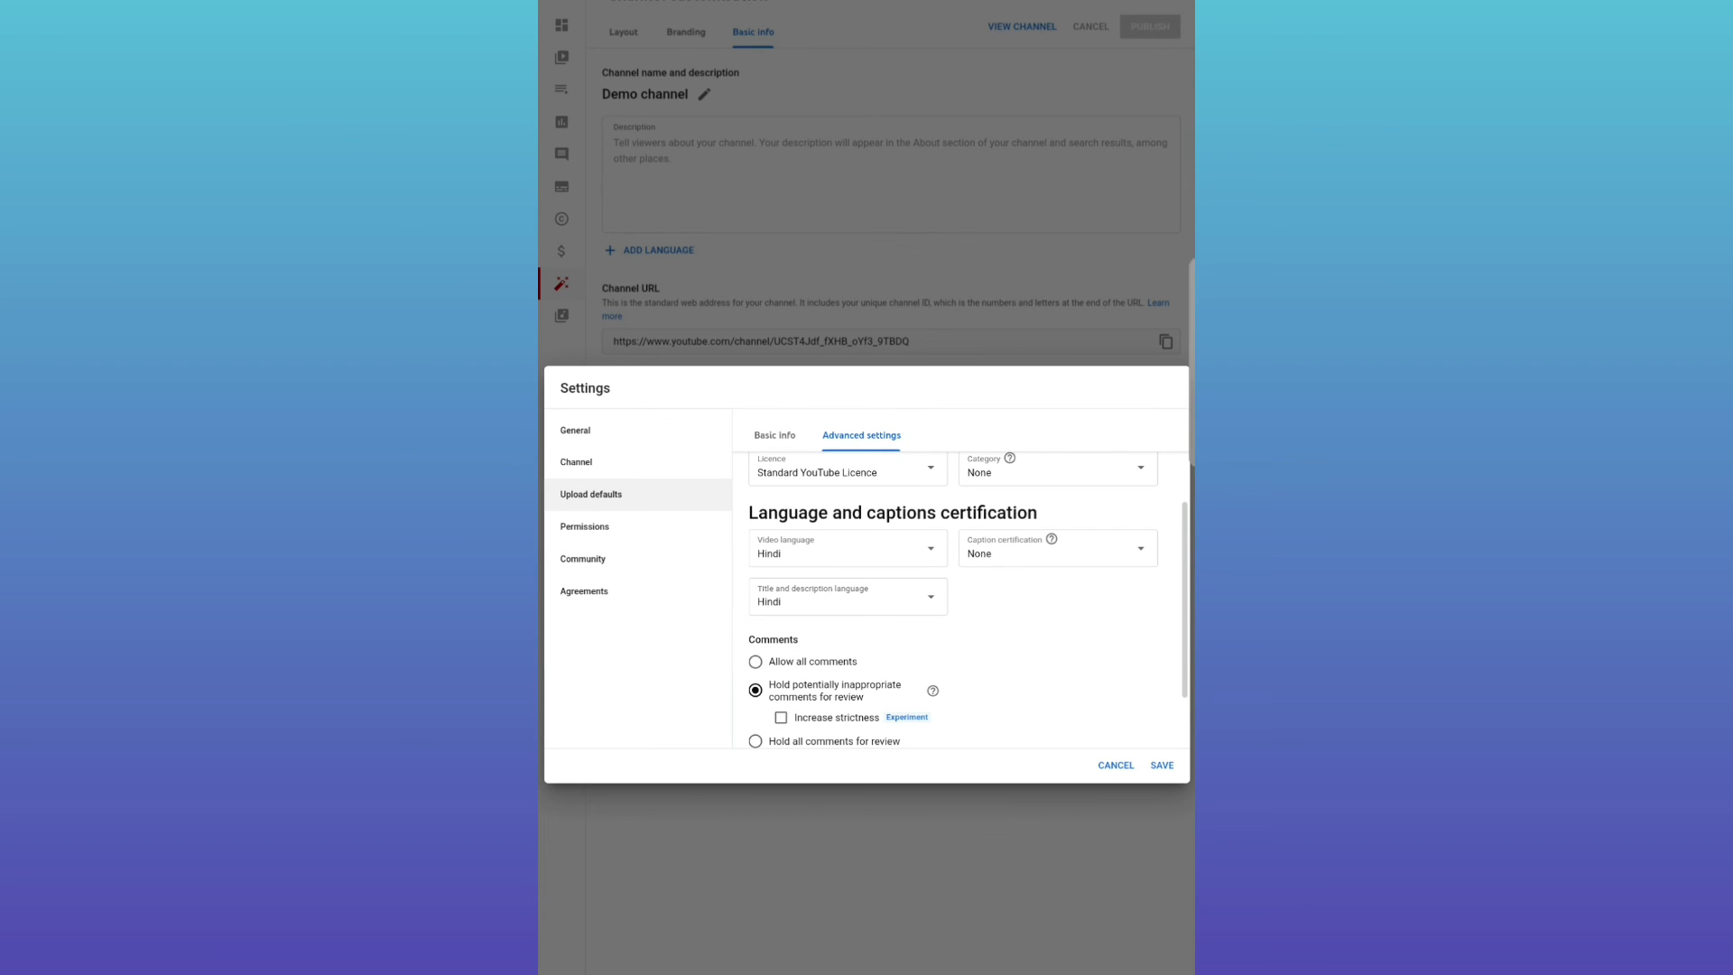
left_click(1161, 765)
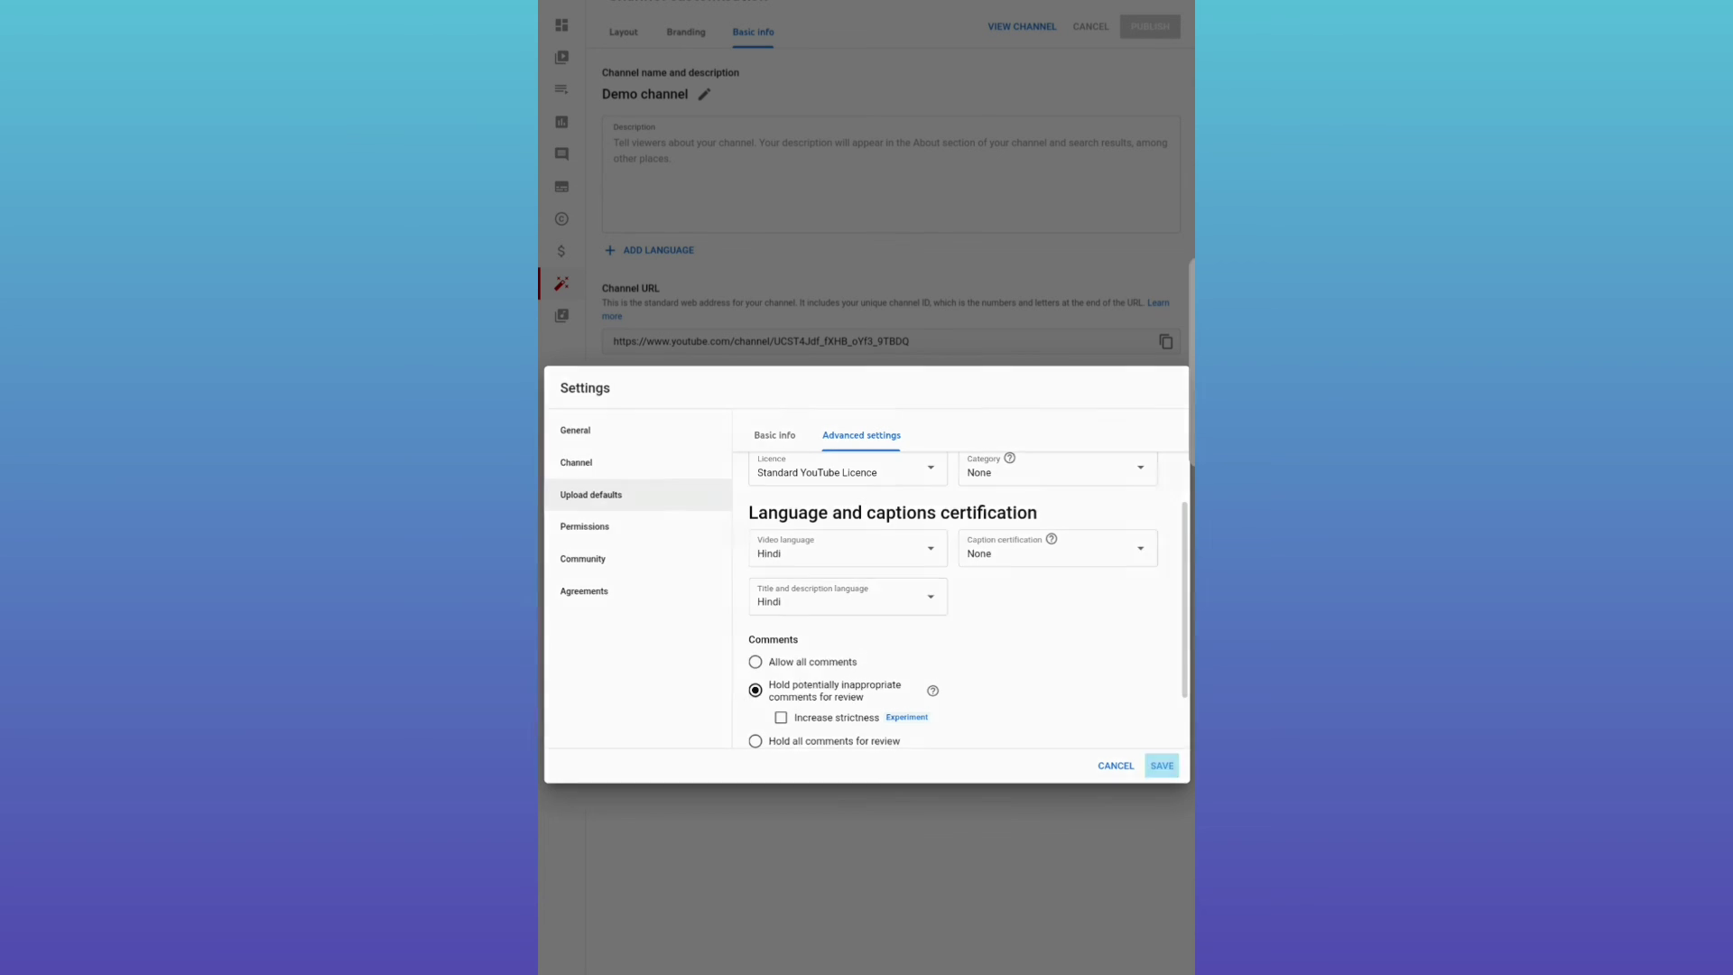